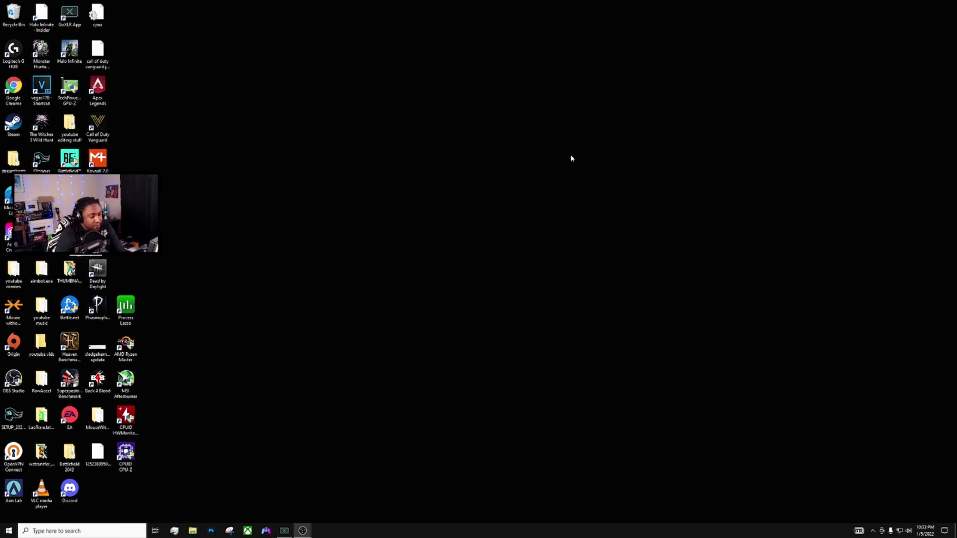
Open the NVIDIA Control Panel and review the global 3D settings.
right_click(474, 216)
left_click(500, 269)
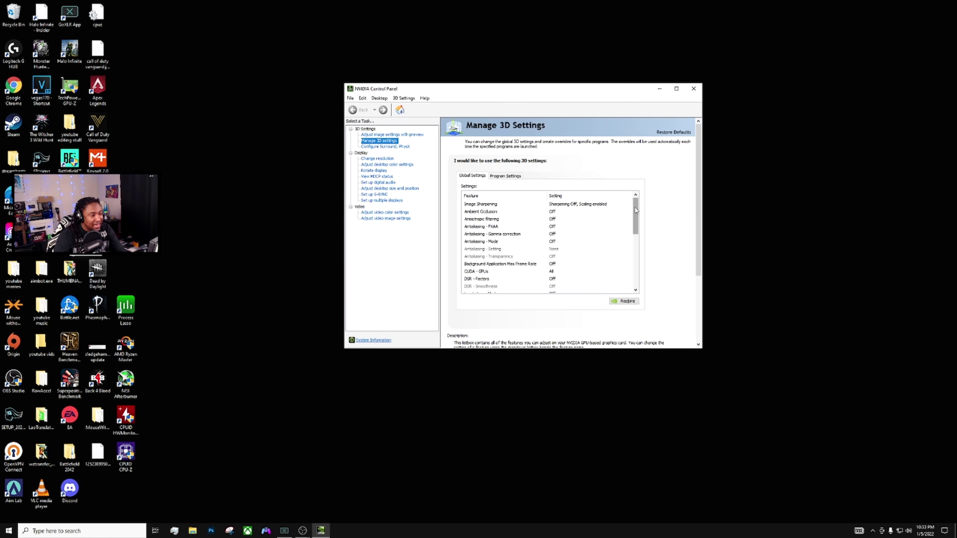
left_click_drag(636, 210, 572, 218)
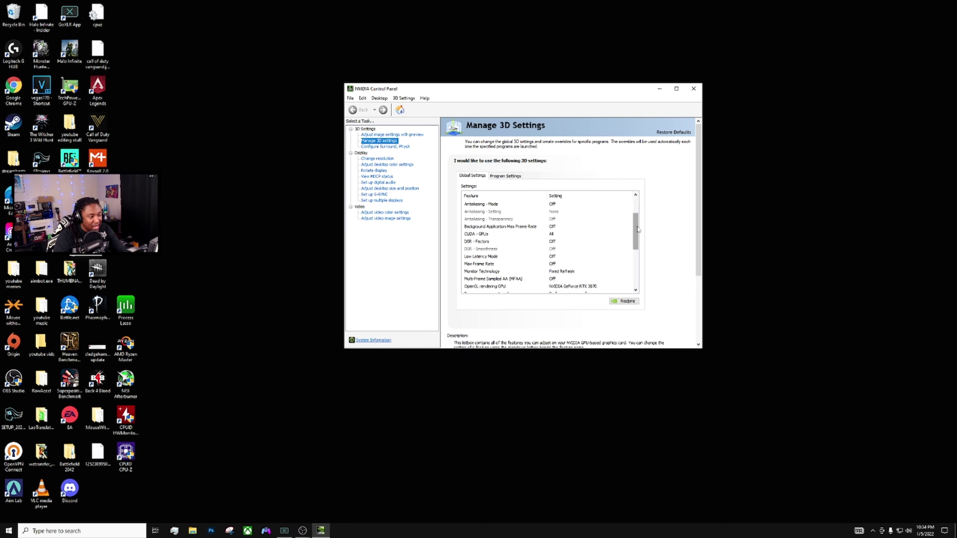
left_click_drag(637, 228, 636, 248)
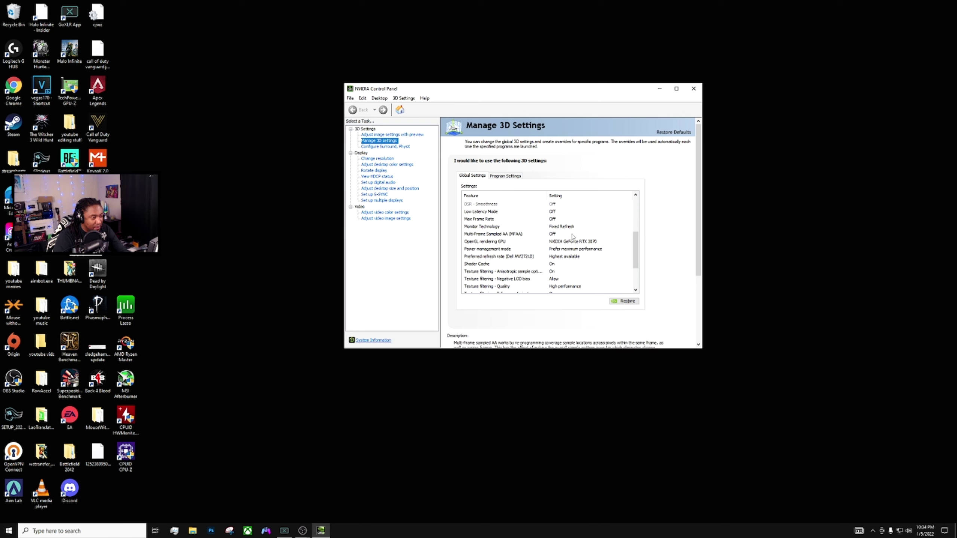
Set Monitor Technology to Fixed Refresh and check the remaining global 3D settings.
left_click(563, 227)
left_click(596, 228)
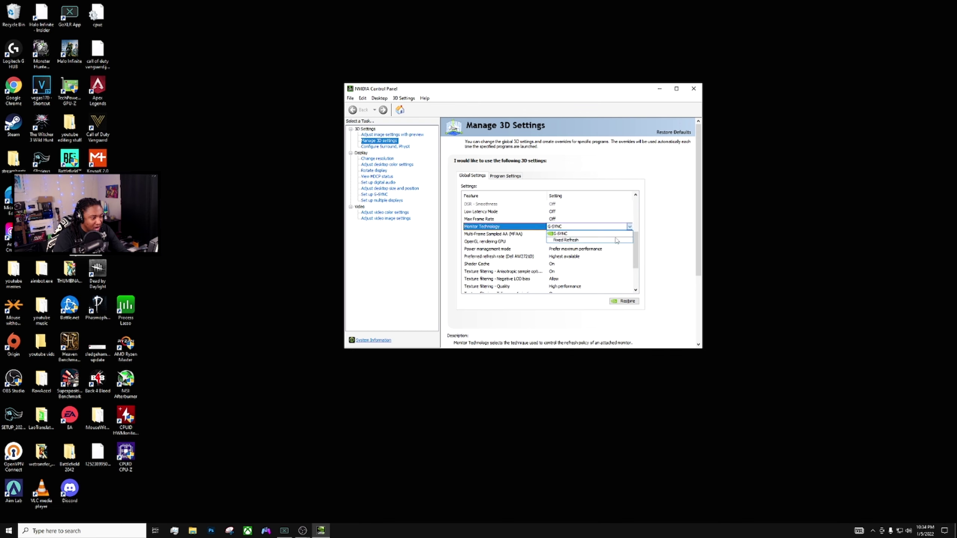
left_click(592, 240)
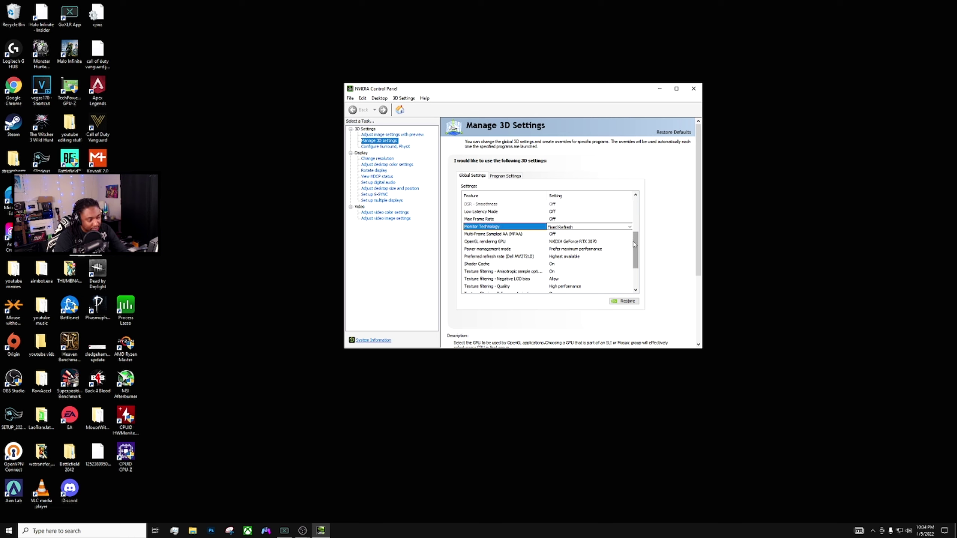
left_click_drag(635, 245, 627, 267)
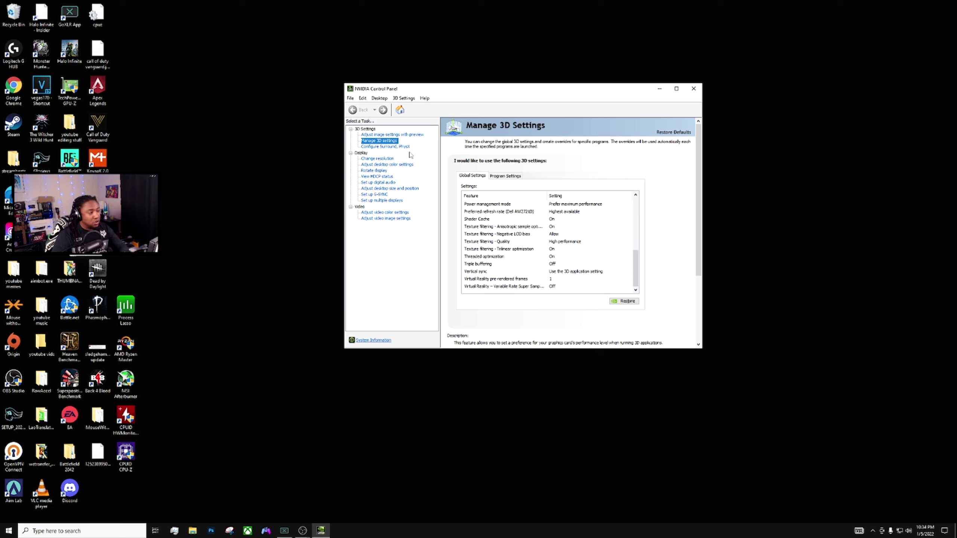
Review the display's resolution, NVIDIA color and desktop color settings, and close the control panel.
left_click(377, 159)
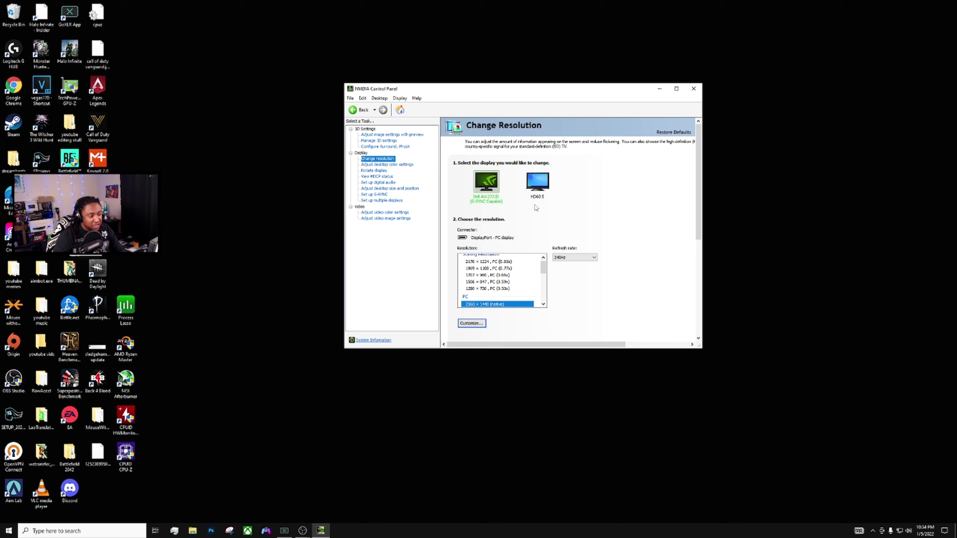
left_click_drag(696, 186, 627, 265)
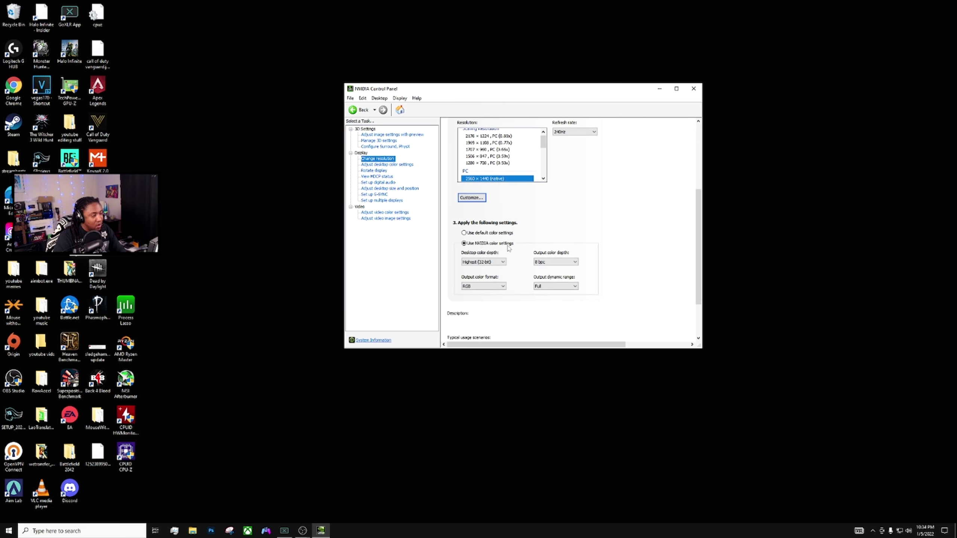
mouse_move(473, 249)
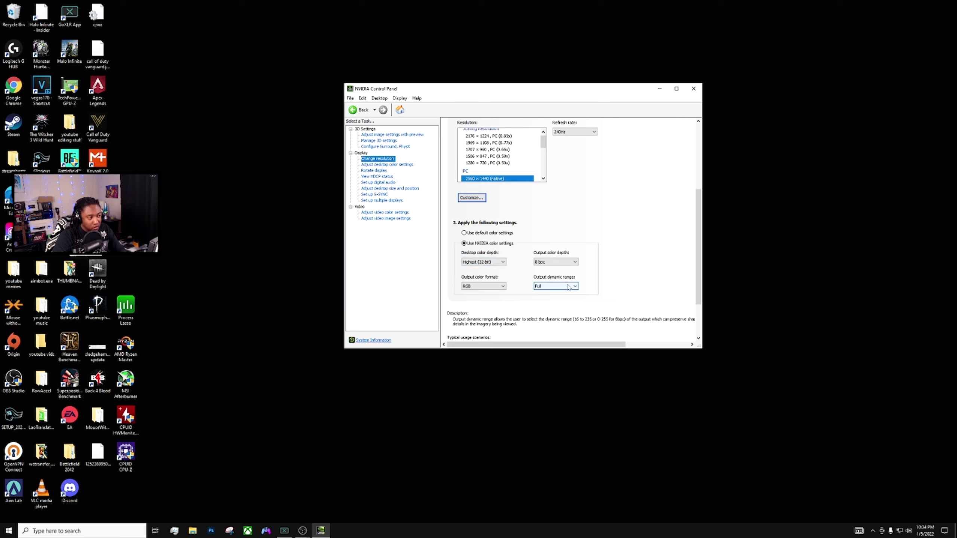
left_click(409, 165)
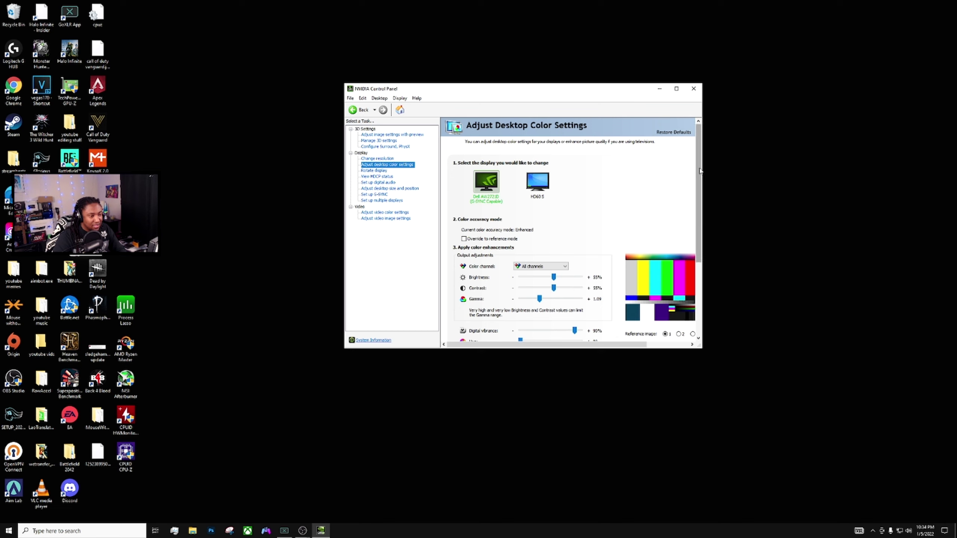
scroll(699, 170, "down", 3)
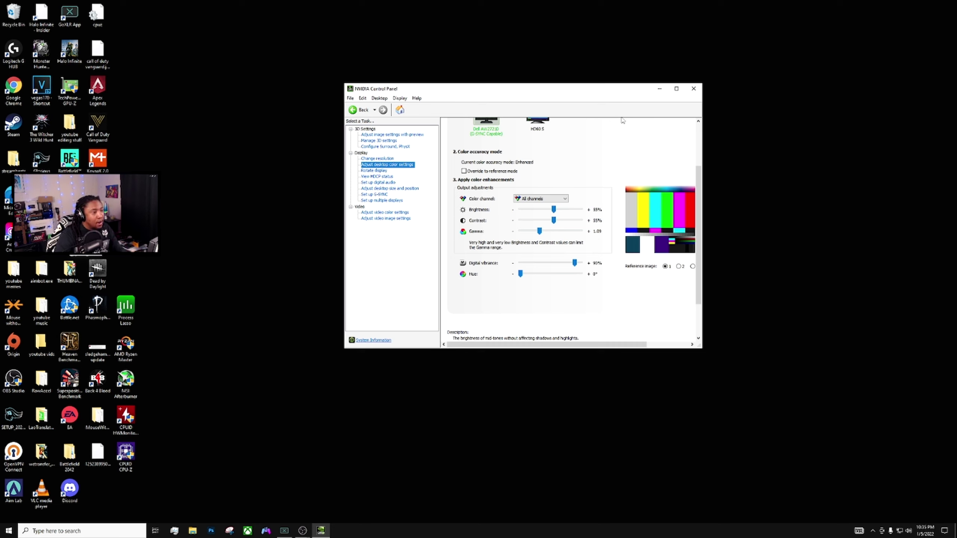
left_click(692, 90)
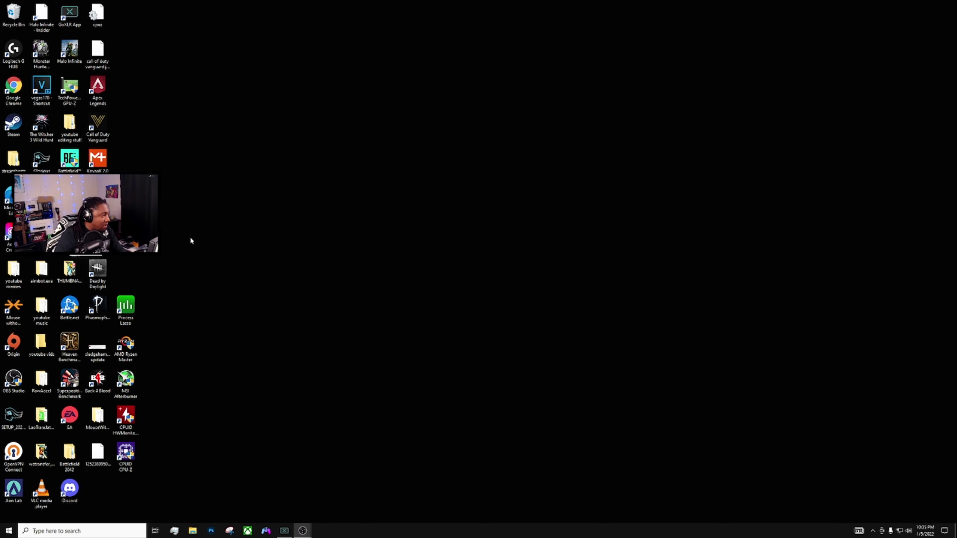
Open the adv_options file from the players folder of Call of Duty Vanguard in Documents.
left_click(192, 531)
left_click(504, 120)
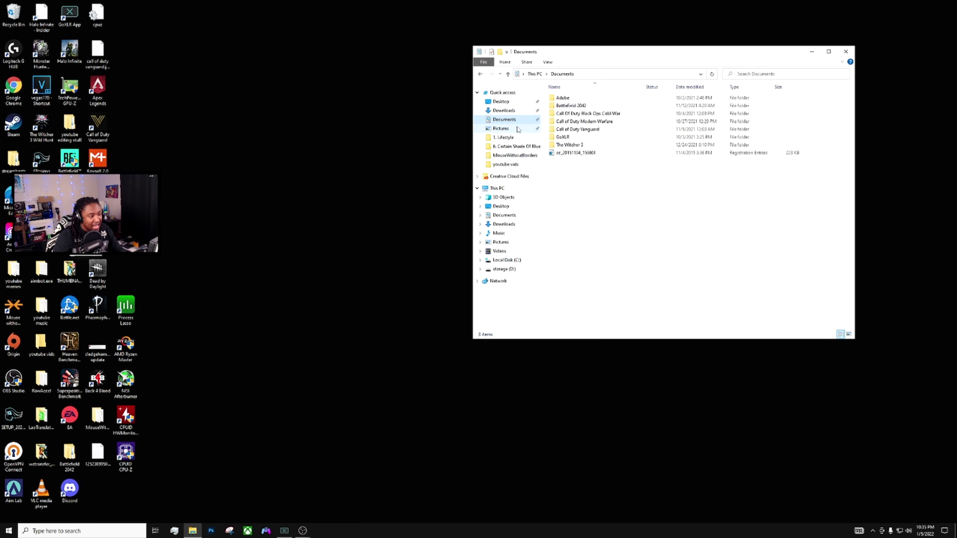
double_click(587, 129)
double_click(563, 99)
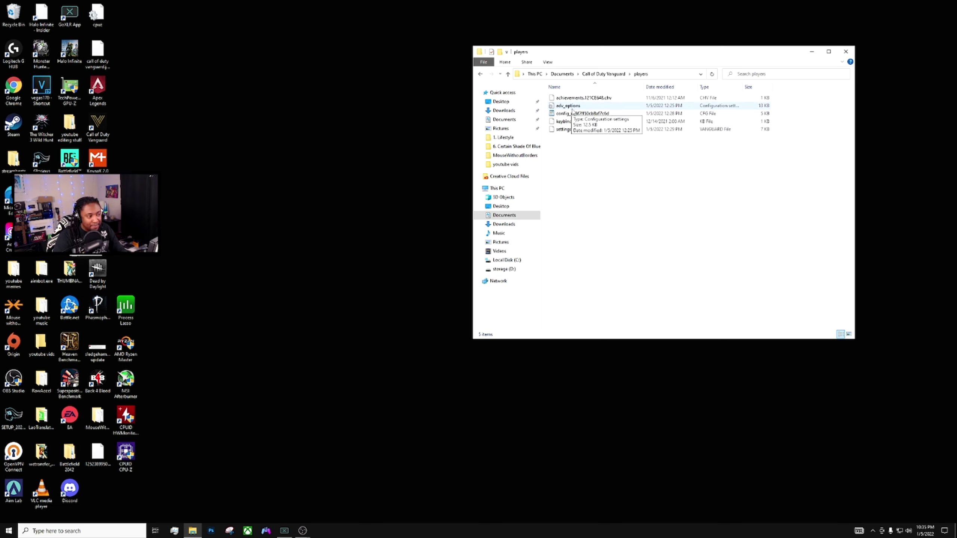
double_click(573, 108)
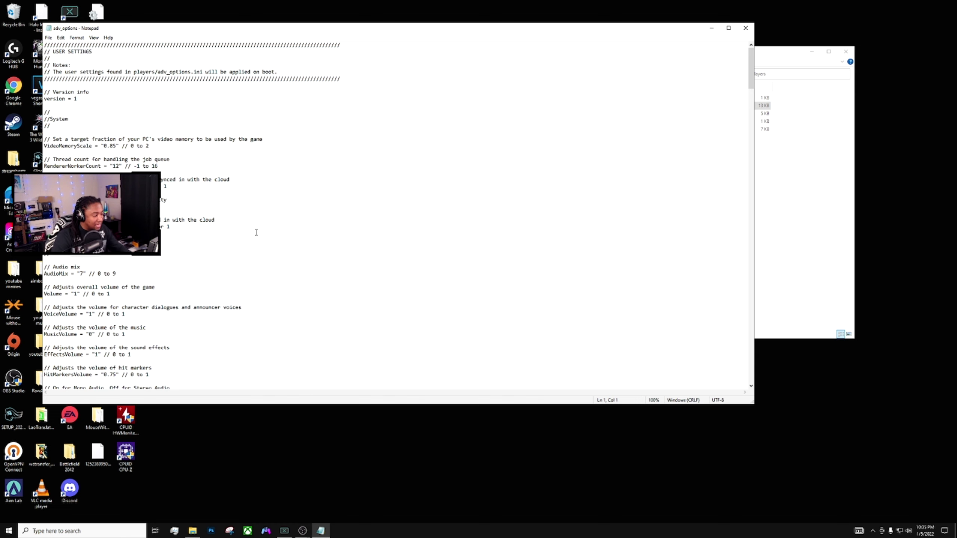
Open Task Manager and view the computer's performance information.
left_click(174, 531)
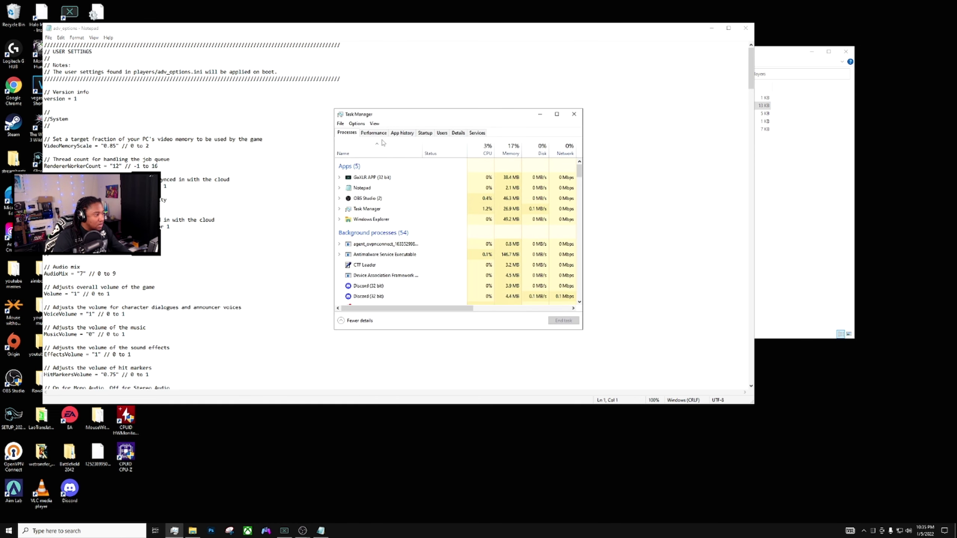
left_click(373, 133)
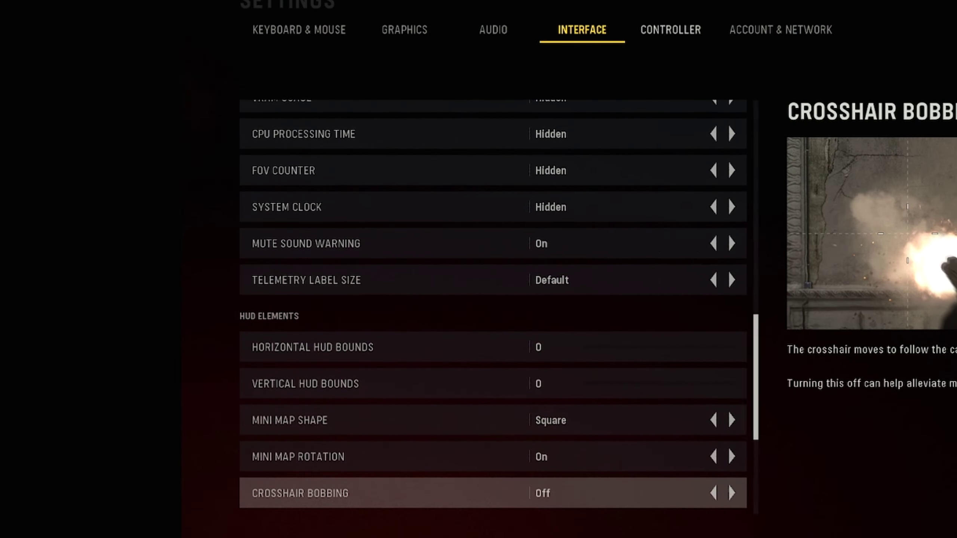
Switch to Call of Duty Vanguard and review the interface settings for subtitles, text chat, telemetry and HUD elements.
left_click(326, 30)
left_click(611, 35)
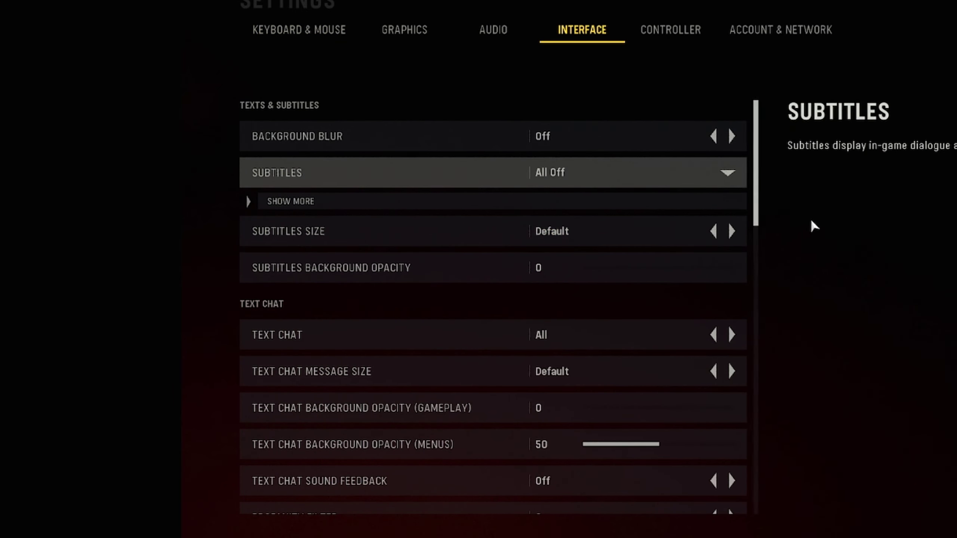
scroll(651, 319, "down", 5)
scroll(676, 317, "down", 10)
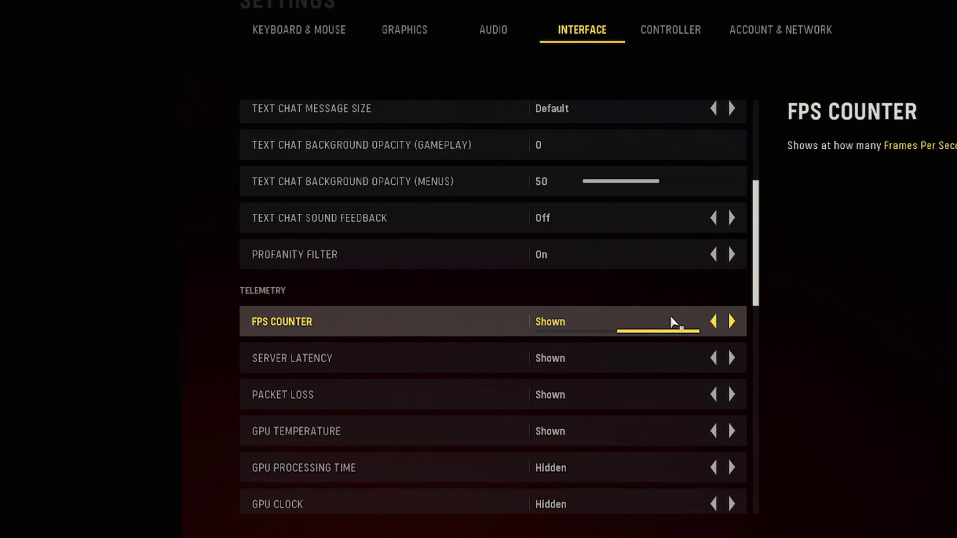
scroll(674, 374, "down", 4)
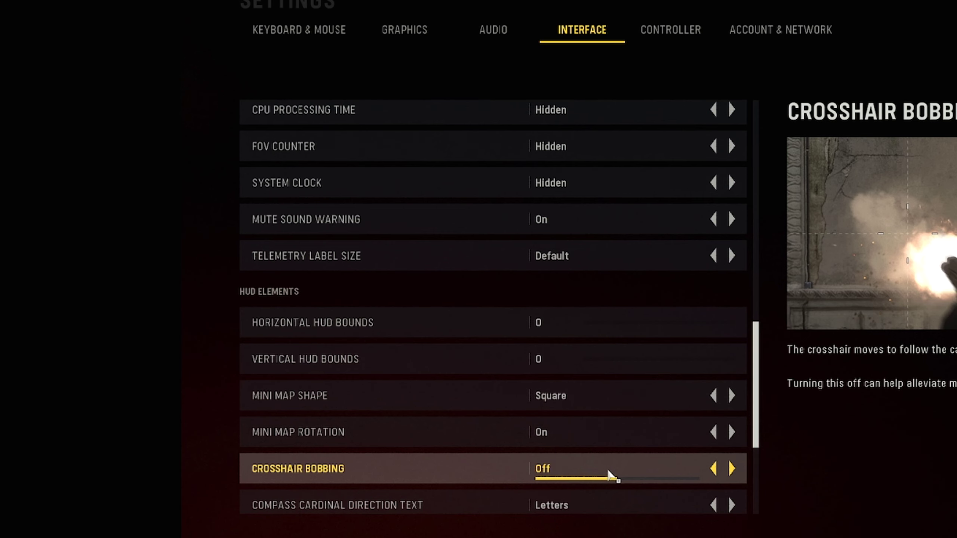
Expand the field of view options in the gameplay graphics settings, and set Render Resolution to 100 in the quality settings.
left_click(402, 28)
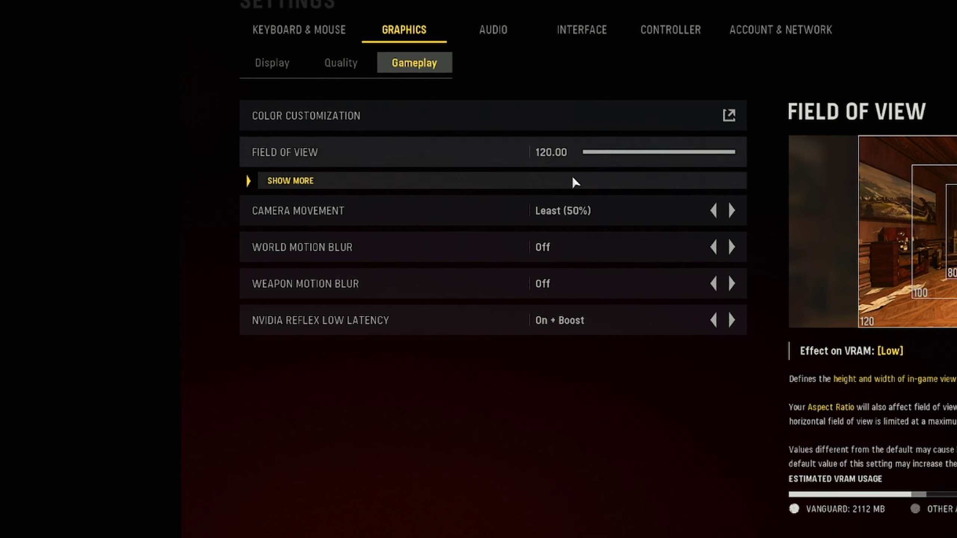
left_click(573, 182)
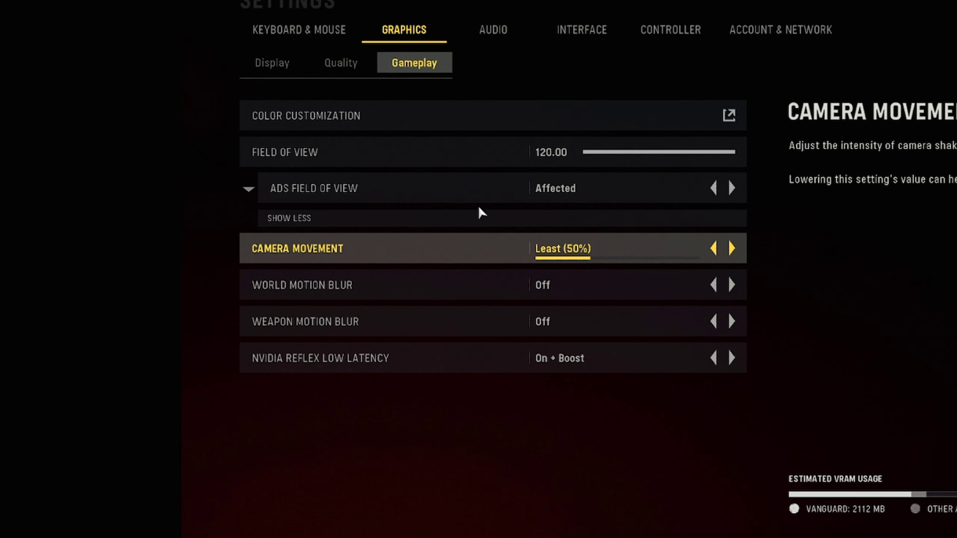
left_click(350, 68)
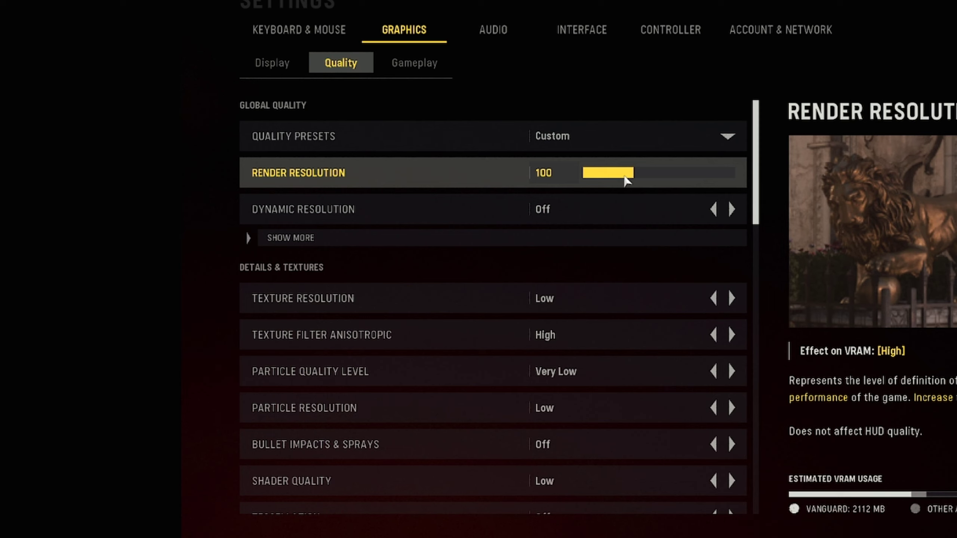
mouse_move(629, 181)
left_mouse_down()
mouse_move(610, 178)
mouse_move(636, 183)
left_mouse_up()
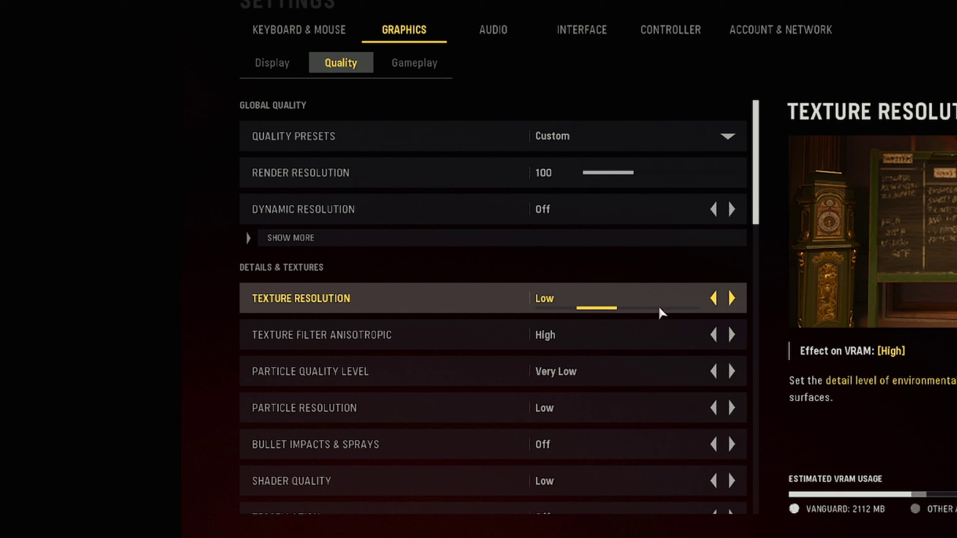
Try Texture Resolution at High and return it to Low.
left_click(731, 299)
left_click(732, 299)
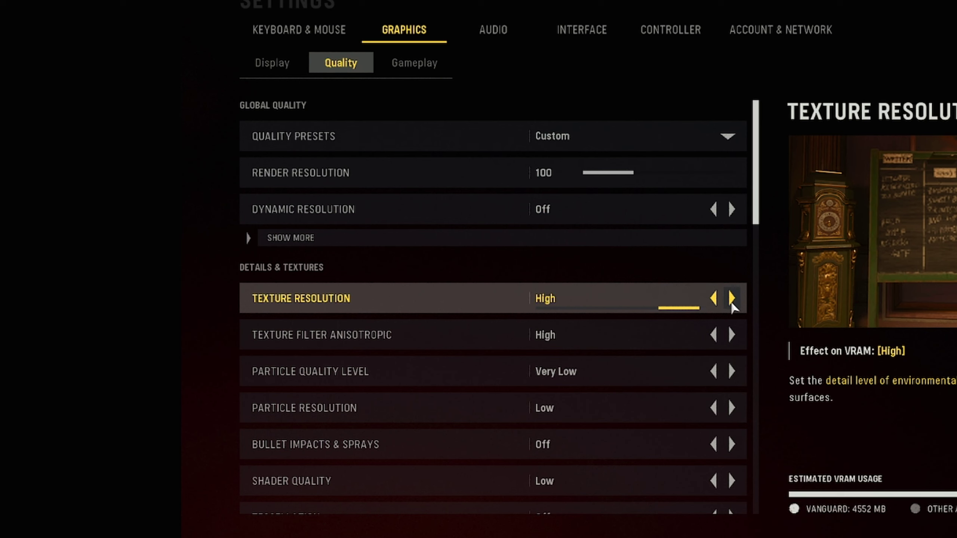
left_click(712, 299)
left_click(712, 298)
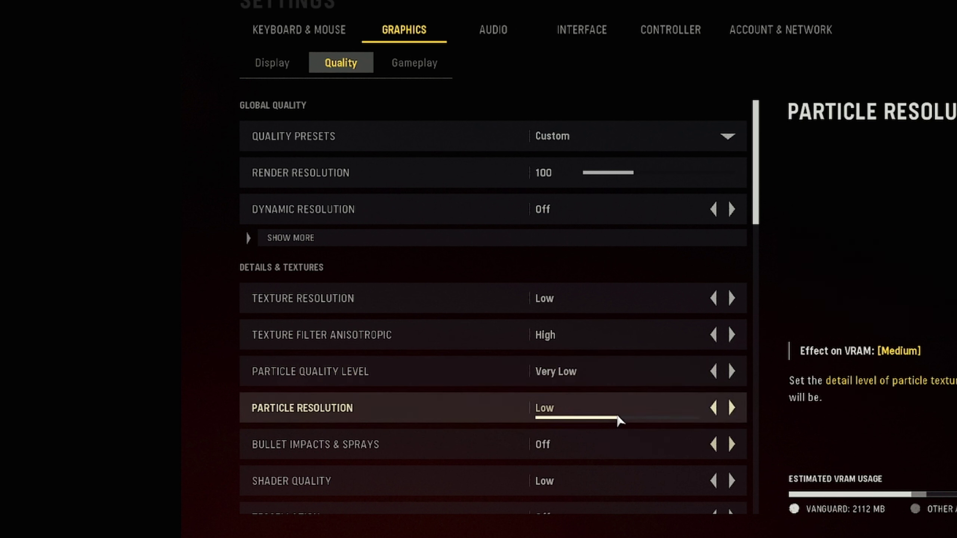
Try other values for Level of Detail Distance Range, including Long, and return it to Standard.
scroll(618, 445, "down", 1)
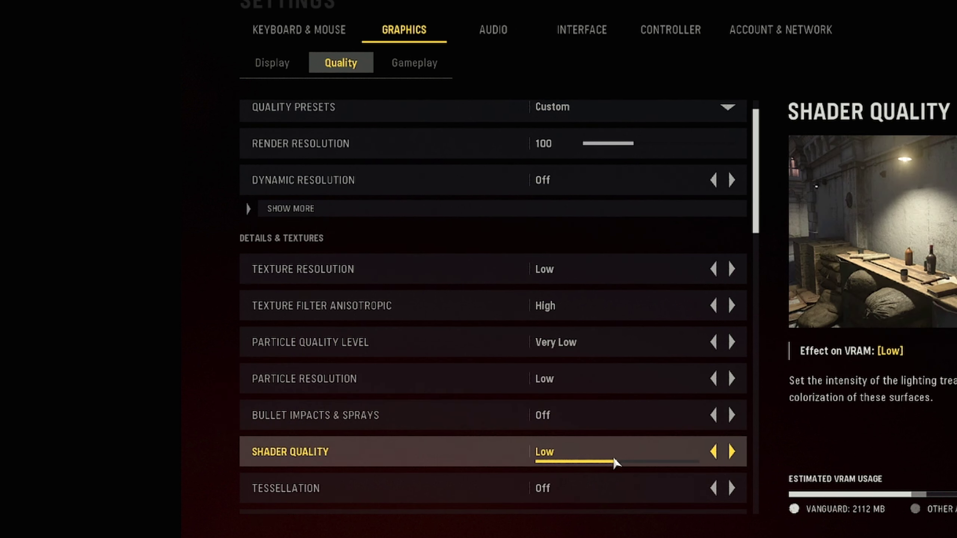
scroll(641, 479, "down", 1)
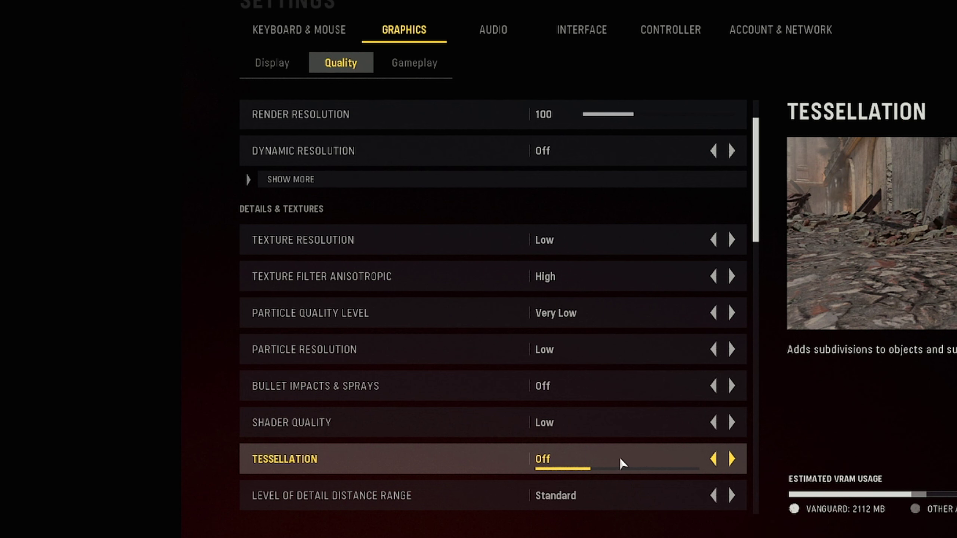
scroll(608, 502, "down", 1)
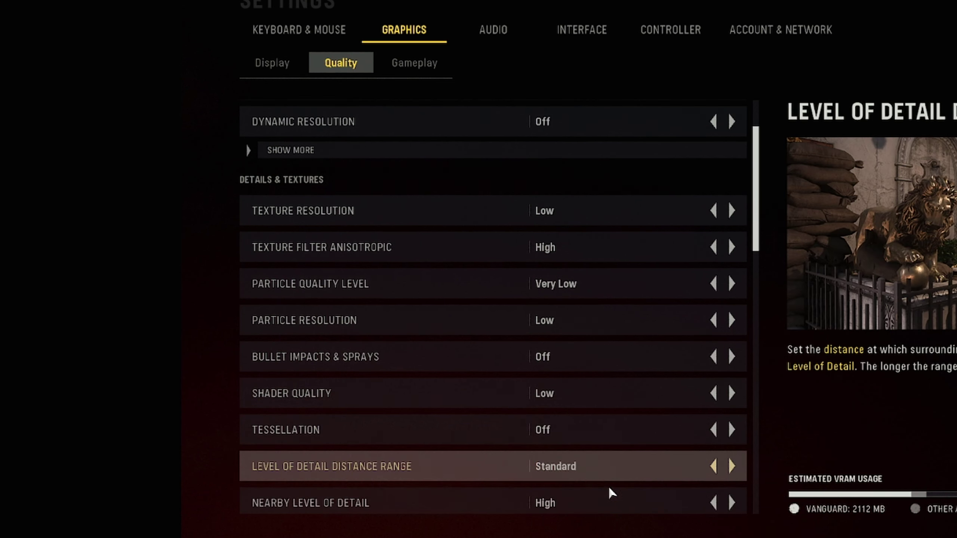
left_click(713, 474)
left_click(736, 470)
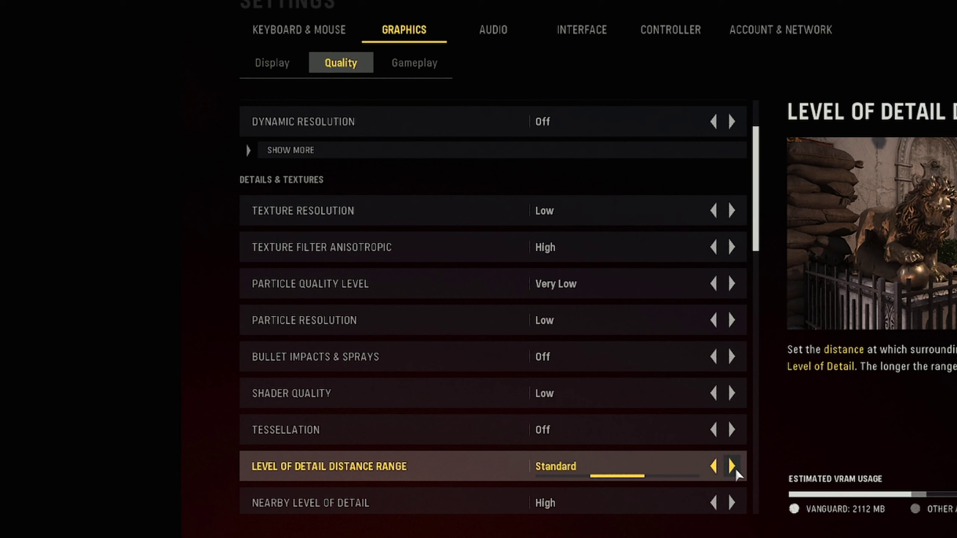
left_click(734, 468)
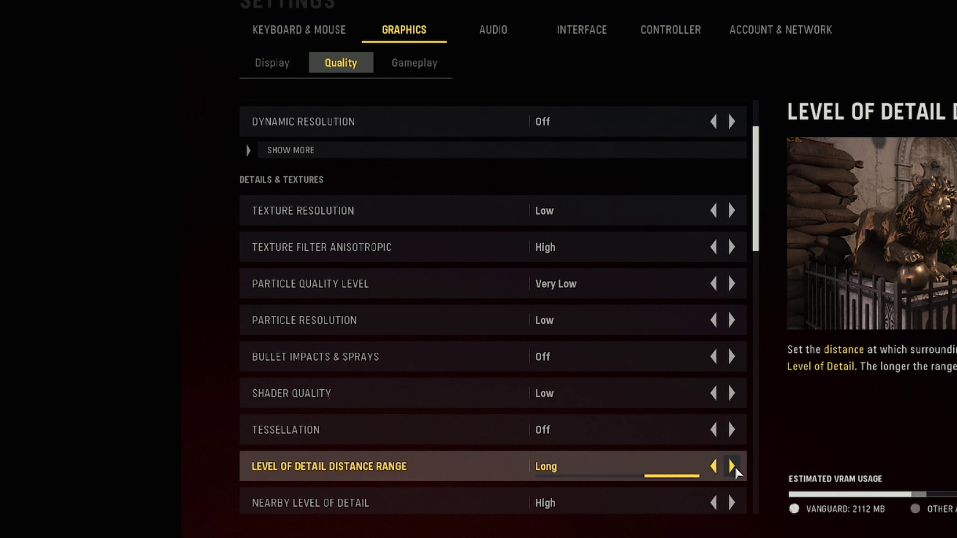
left_click(716, 467)
Review the remaining detail and texture quality settings and the shadow and lighting settings through Ambient Occlusion.
scroll(718, 466, "down", 2)
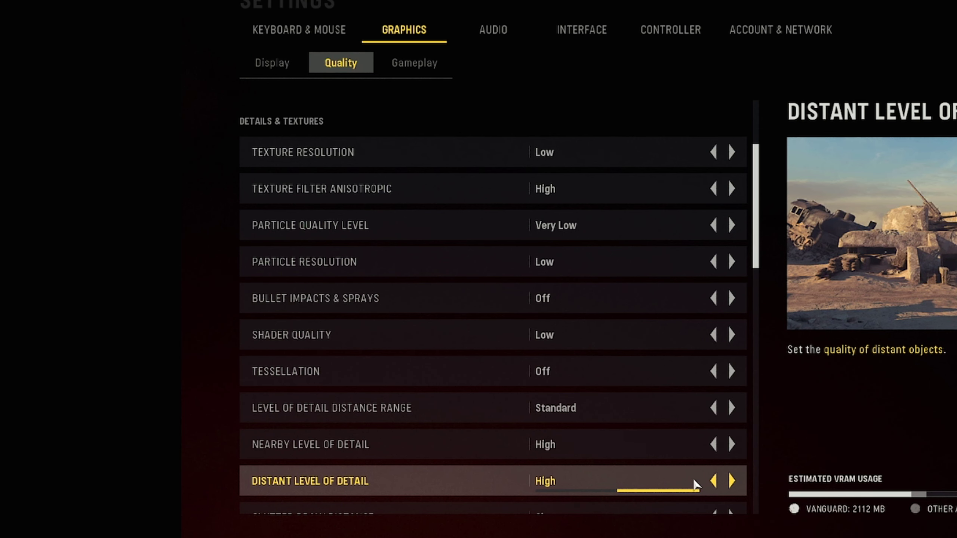
scroll(697, 486, "down", 1)
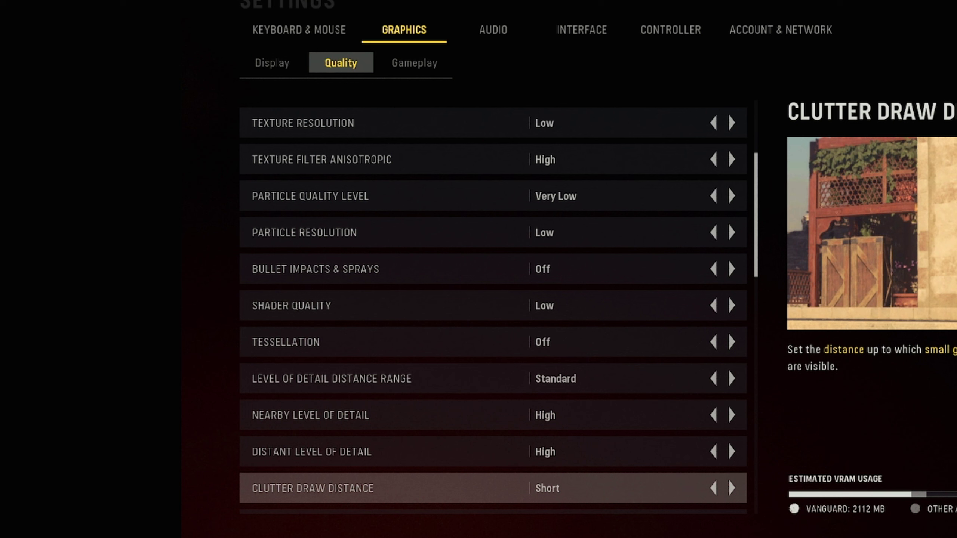
scroll(653, 467, "down", 2)
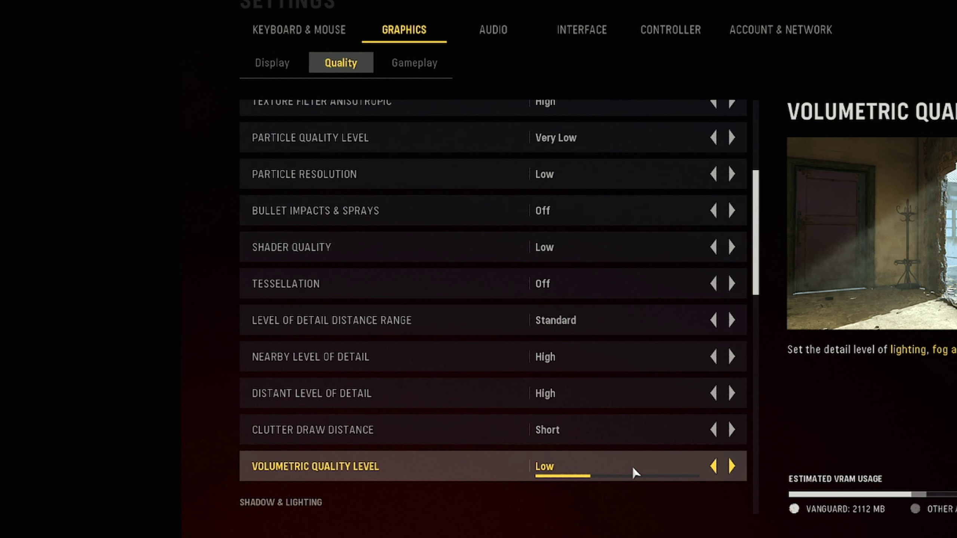
scroll(633, 474, "down", 3)
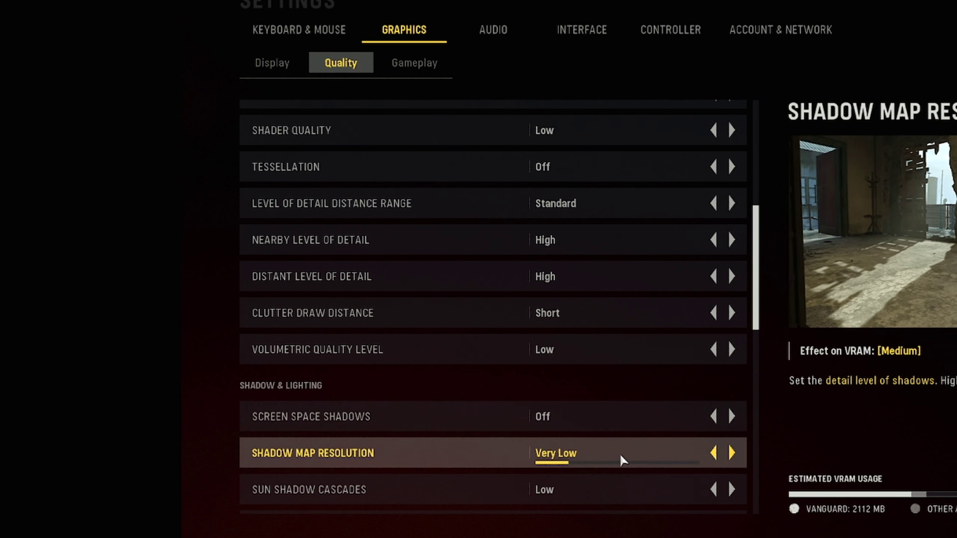
scroll(622, 459, "down", 1)
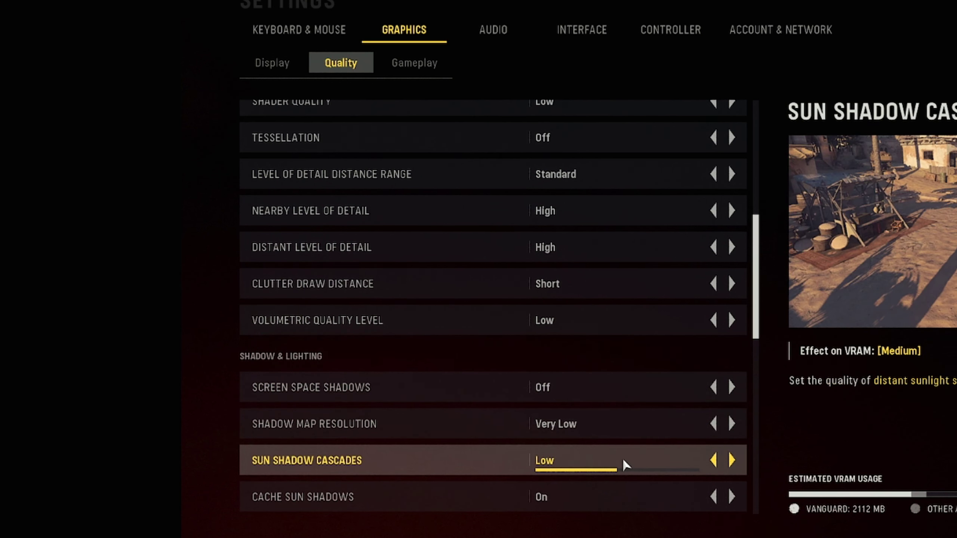
scroll(624, 455, "down", 1)
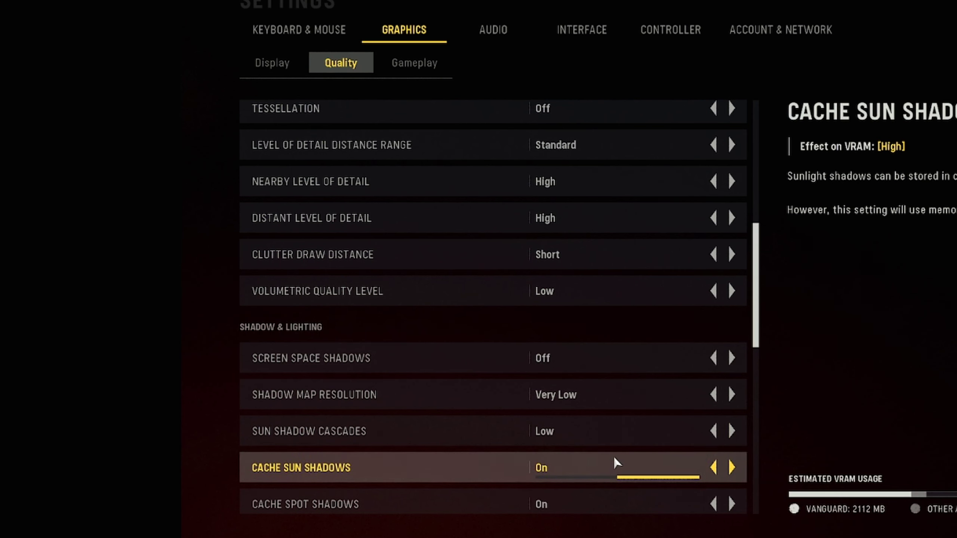
scroll(616, 463, "down", 1)
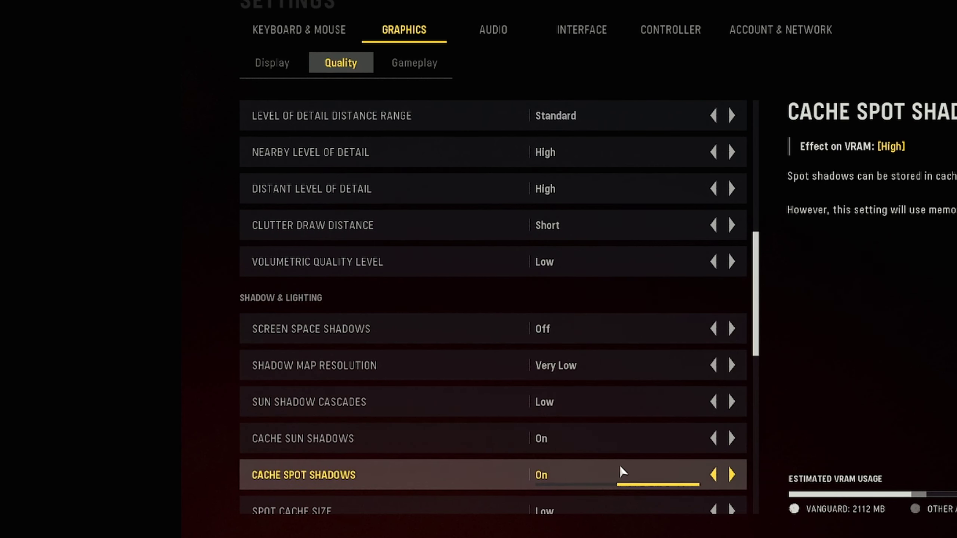
scroll(621, 470, "down", 2)
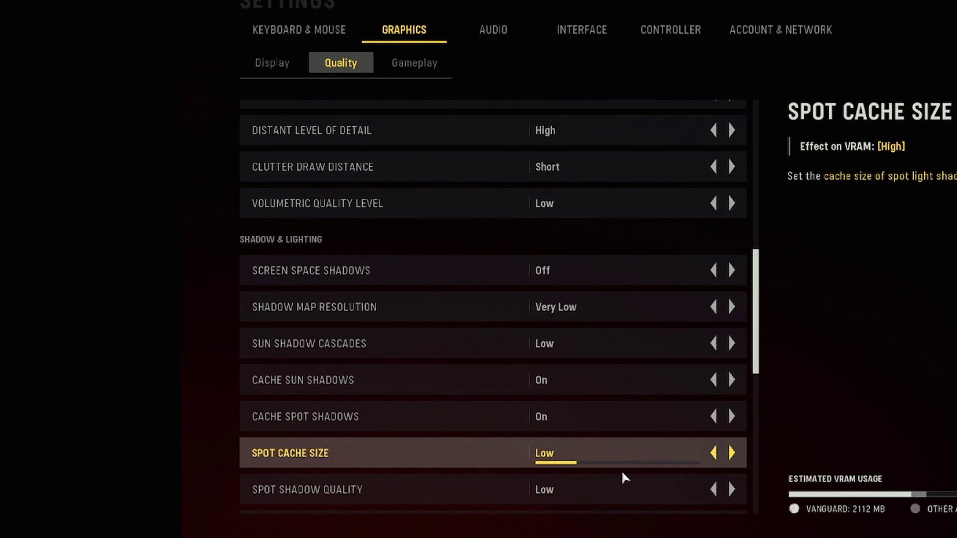
scroll(622, 471, "down", 1)
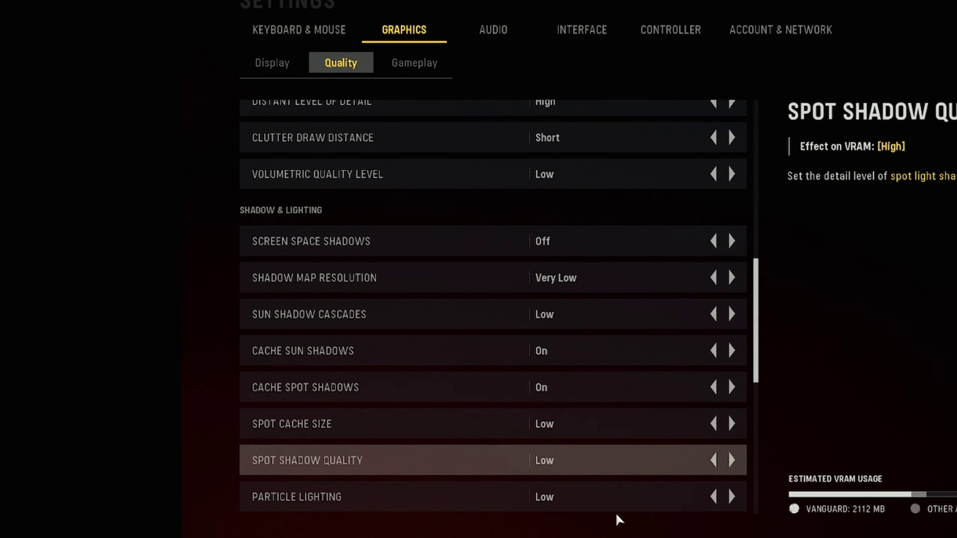
scroll(603, 501, "down", 3)
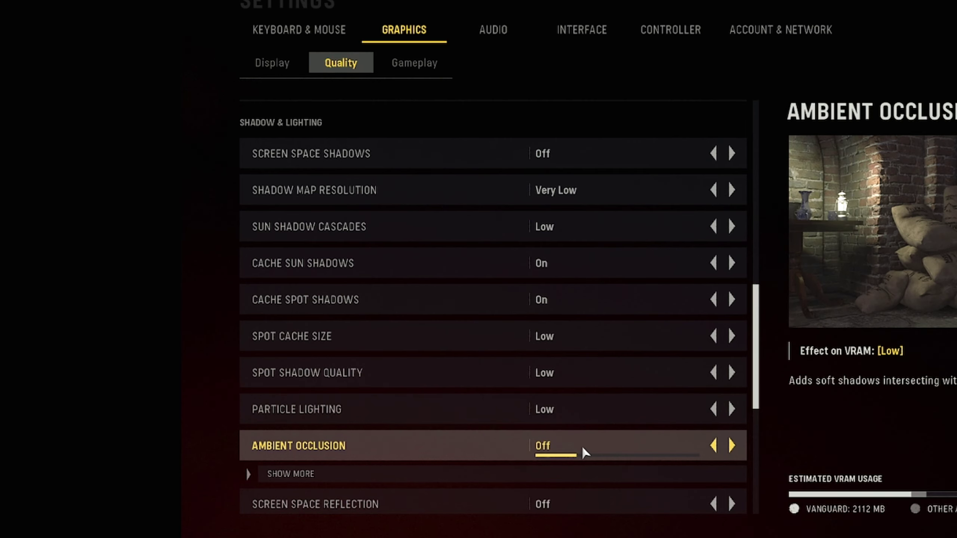
Expand the additional options for Ambient Occlusion and FidelityFX CAS to check GTAO Quality and CAS Strength.
left_click(599, 473)
scroll(603, 467, "down", 5)
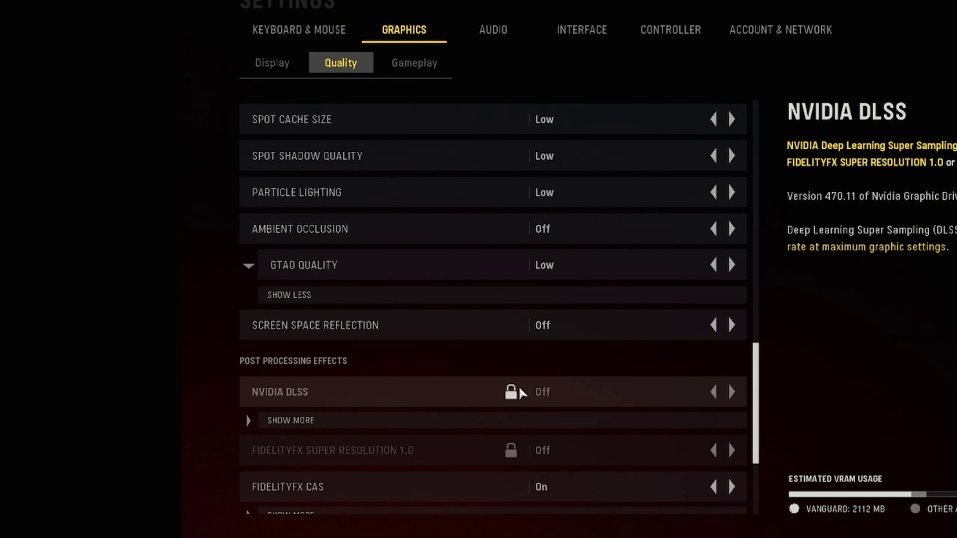
scroll(532, 434, "down", 3)
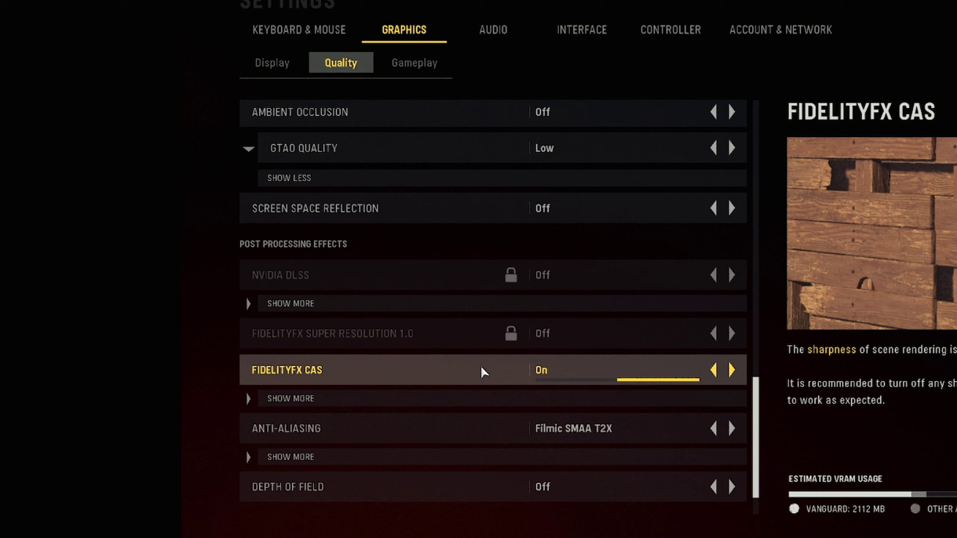
left_click(555, 399)
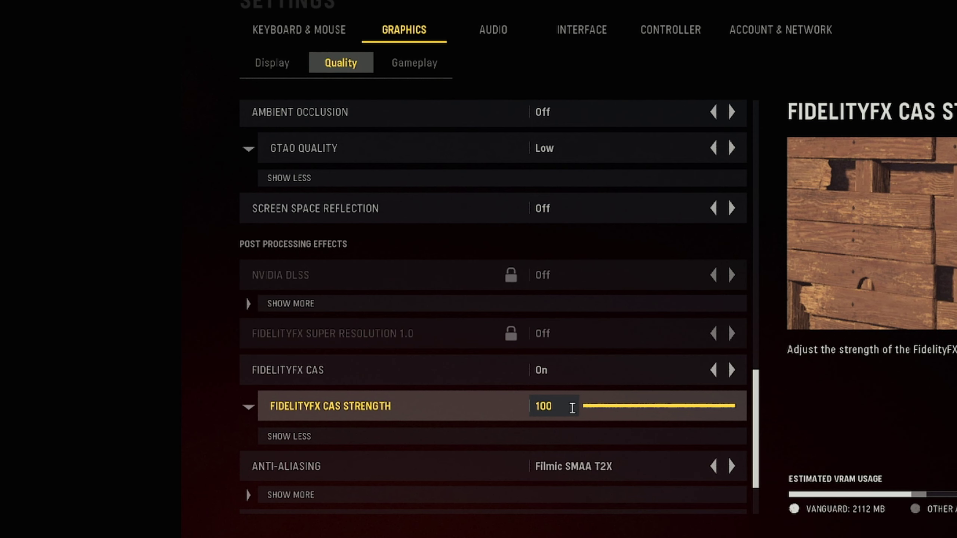
Compare the Anti-Aliasing modes Filmic SMAA T2X and SMAA T2X, and set it to SMAA T2X.
scroll(678, 439, "down", 1)
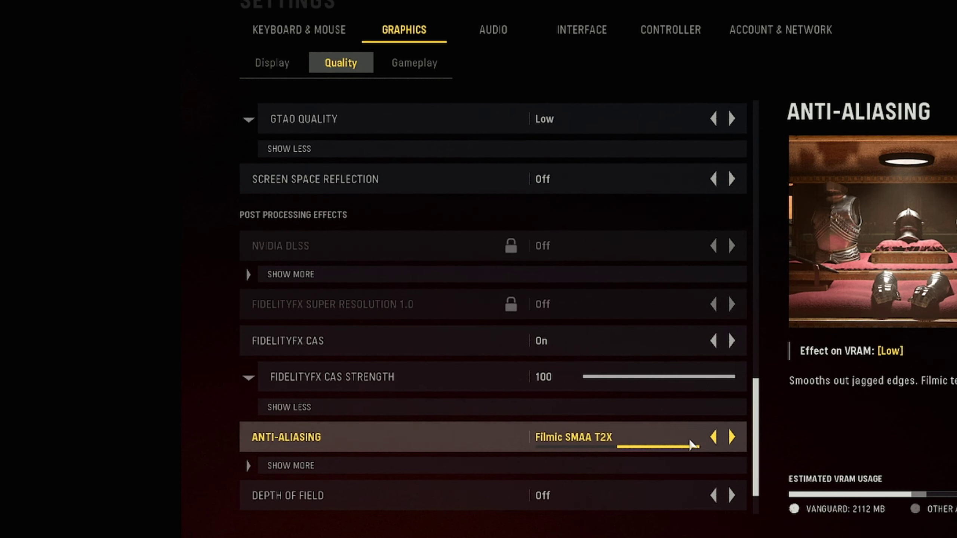
left_click(714, 437)
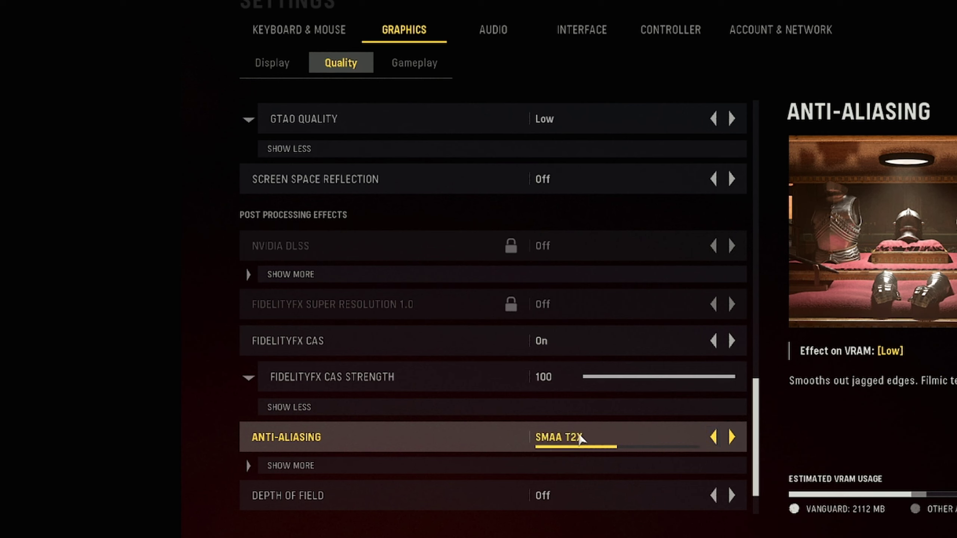
left_click(732, 439)
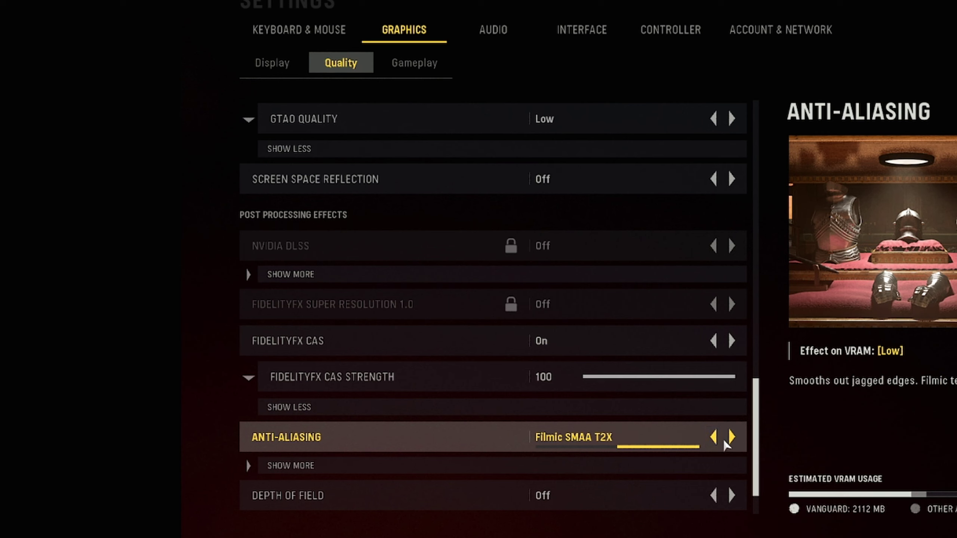
left_click(730, 438)
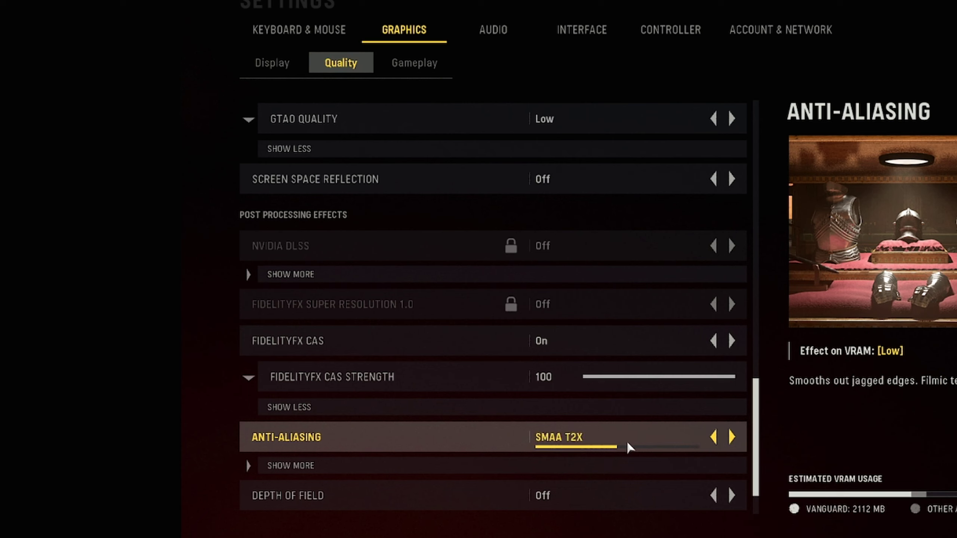
scroll(625, 456, "down", 2)
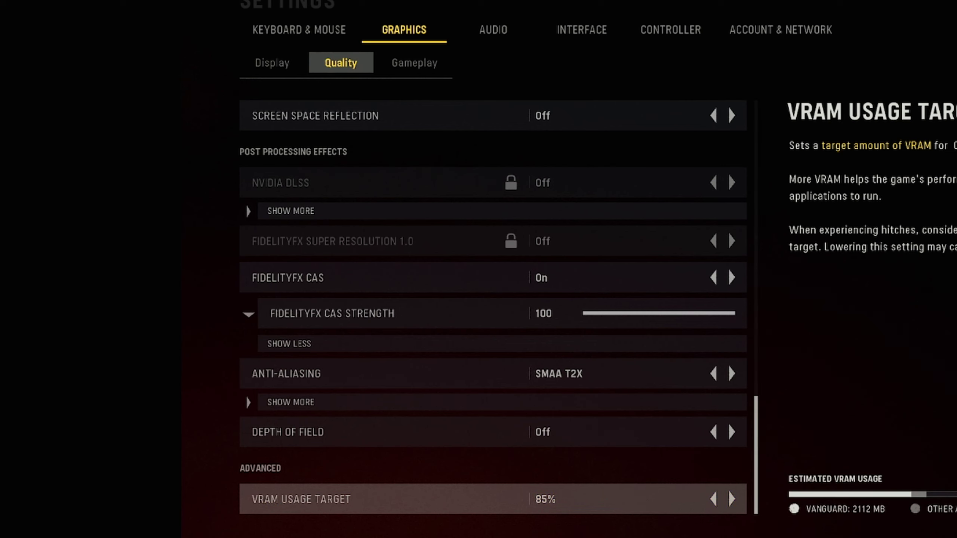
Select a refresh rate of 239.970 in the display settings and expand the custom frame rate limit options.
left_click(272, 62)
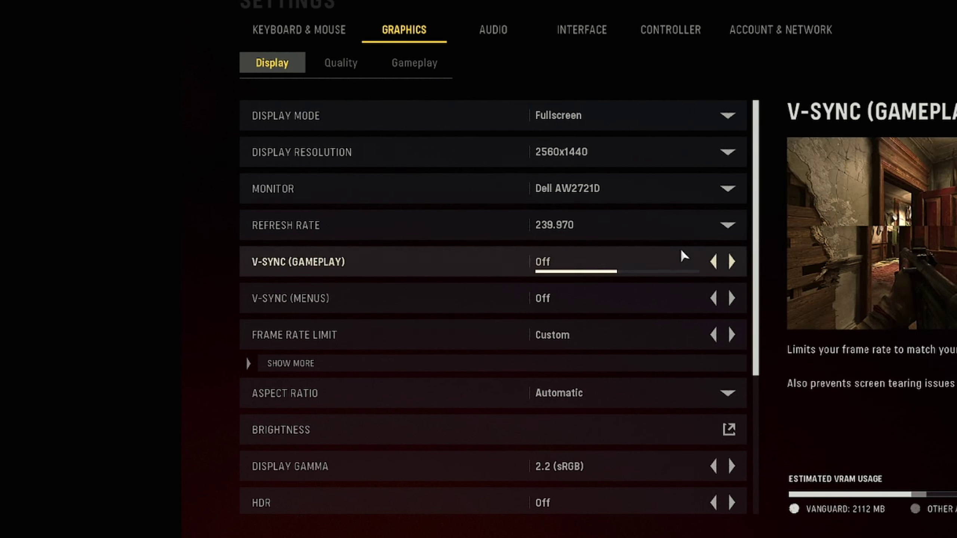
left_click(685, 238)
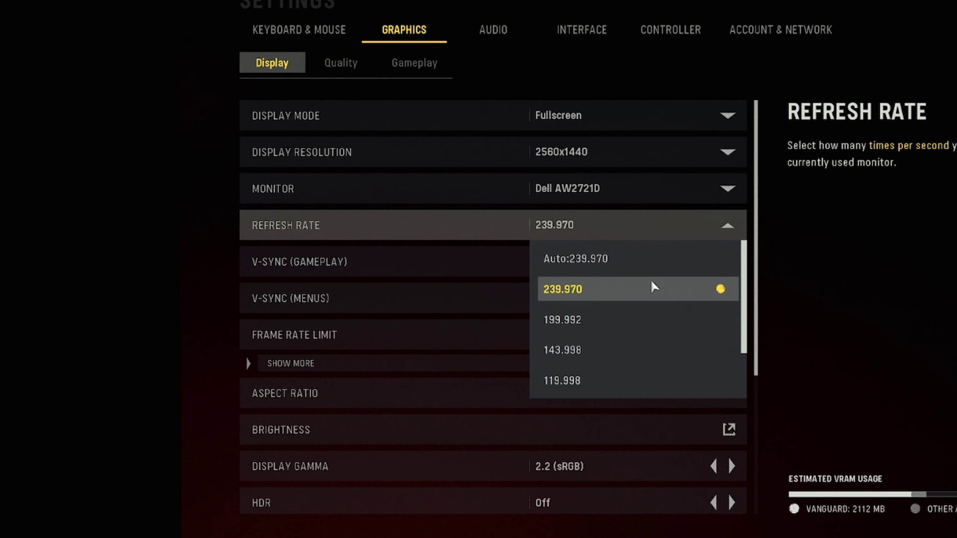
left_click(654, 287)
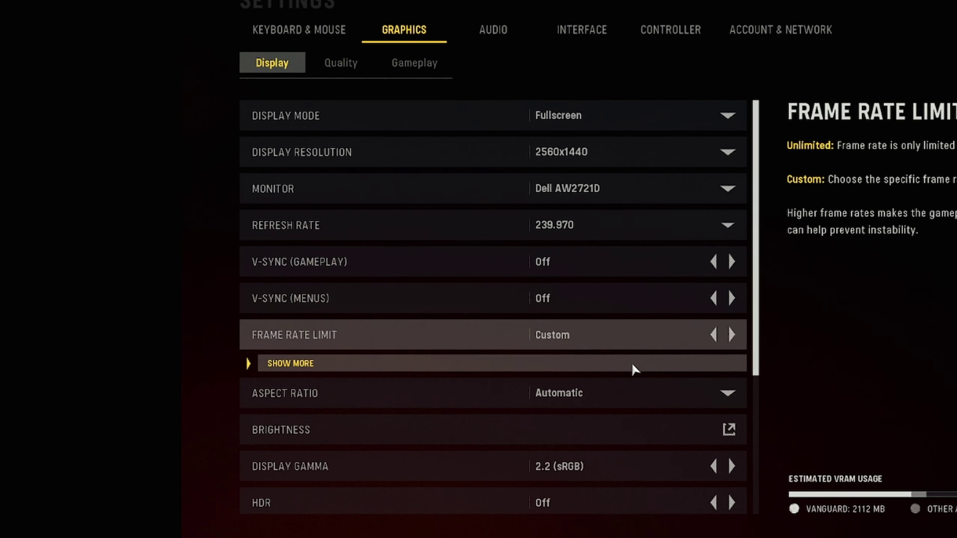
left_click(633, 366)
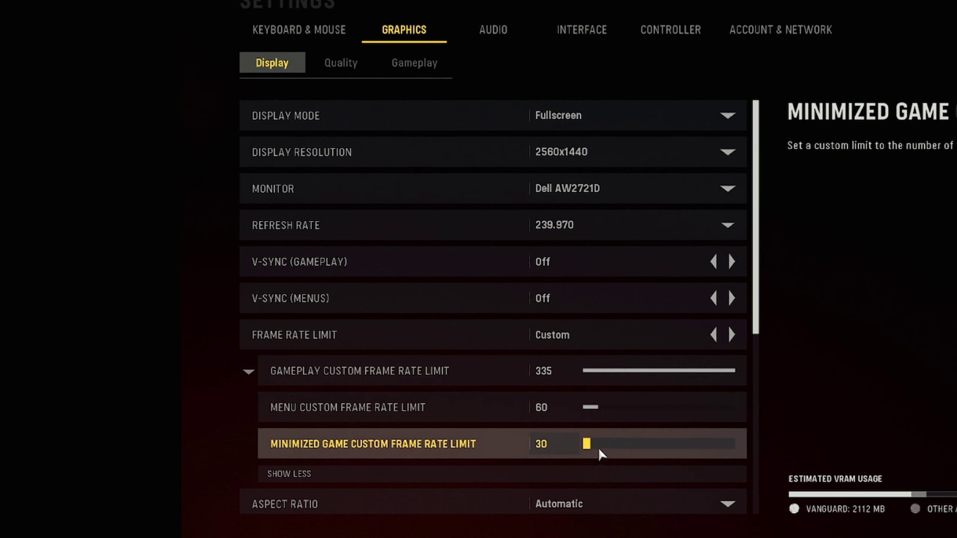
Adjust the Brightness slider to about 50 in the brightness calibration screen and return to the display settings.
scroll(599, 453, "down", 2)
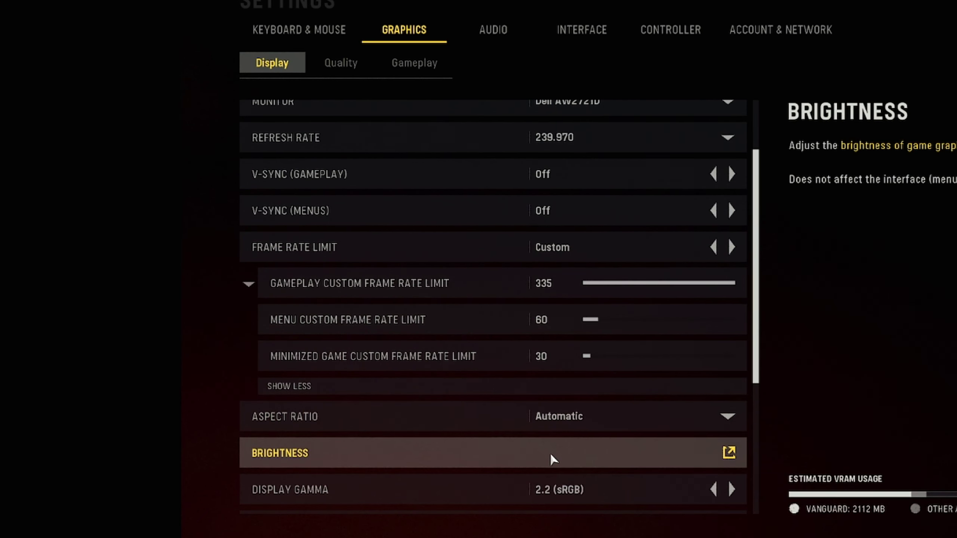
left_click(553, 459)
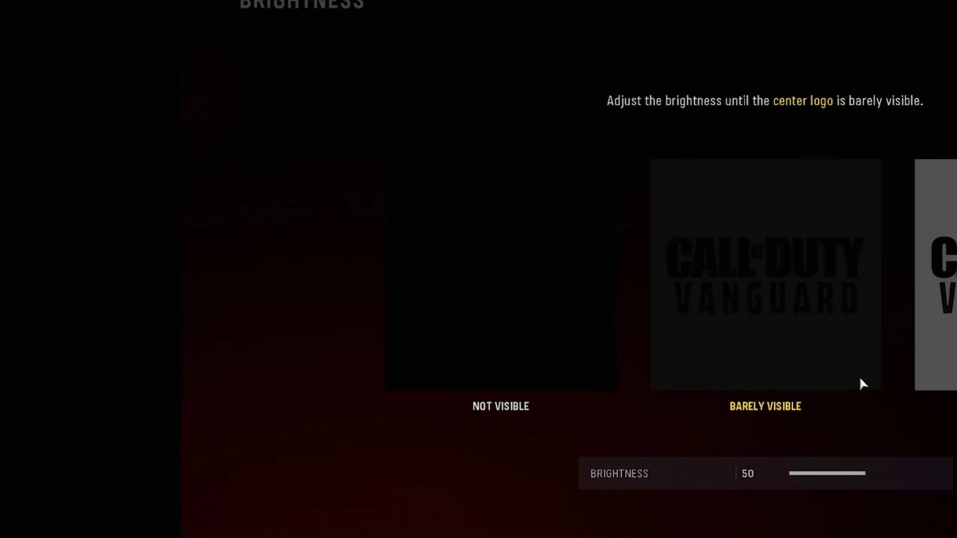
left_click(873, 475)
mouse_move(873, 477)
left_mouse_down()
mouse_move(955, 479)
mouse_move(866, 483)
left_mouse_up()
key("Escape")
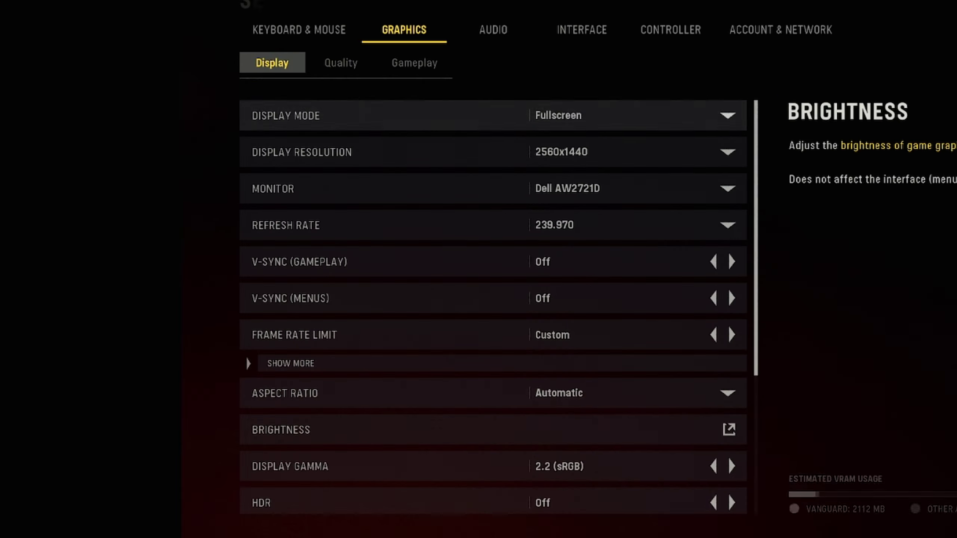
Try the other Display Gamma option and return it to 2.2 (sRGB).
scroll(694, 434, "down", 1)
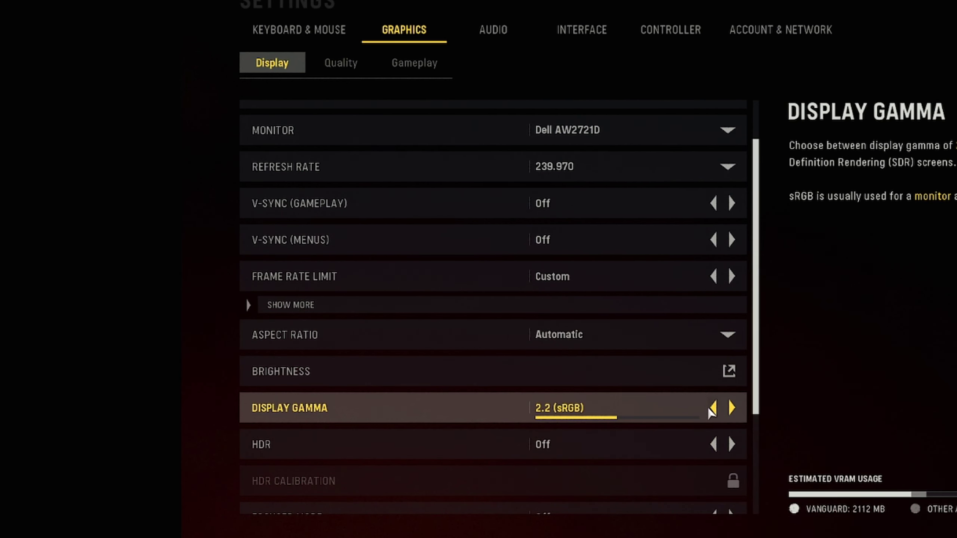
left_click(732, 407)
left_click(716, 410)
Check the On-Demand Texture Streaming options and return to the display settings.
scroll(645, 451, "down", 3)
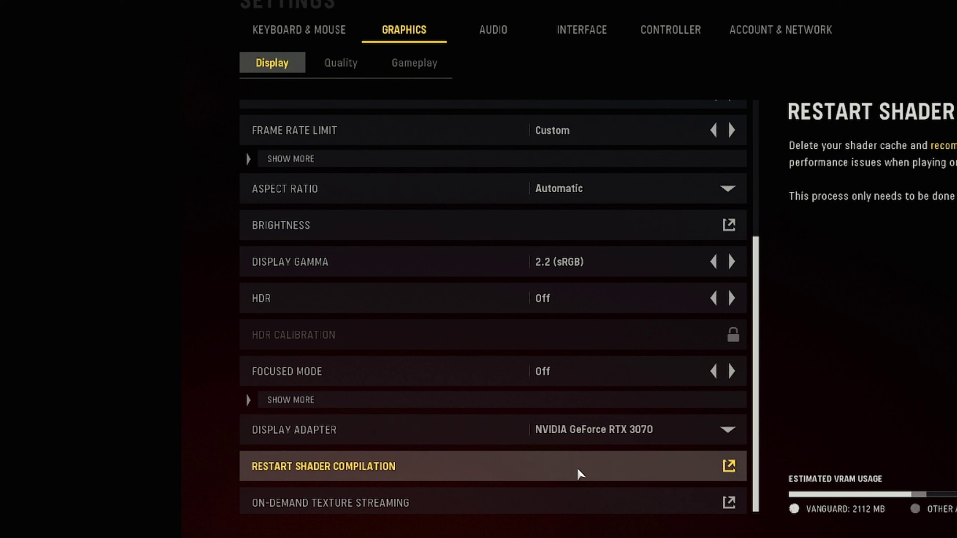
left_click(573, 511)
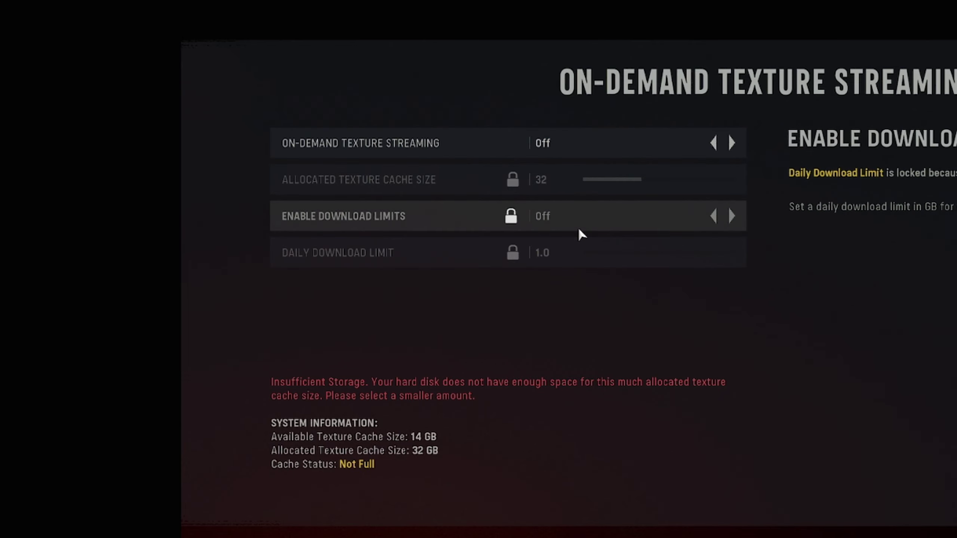
key("Escape")
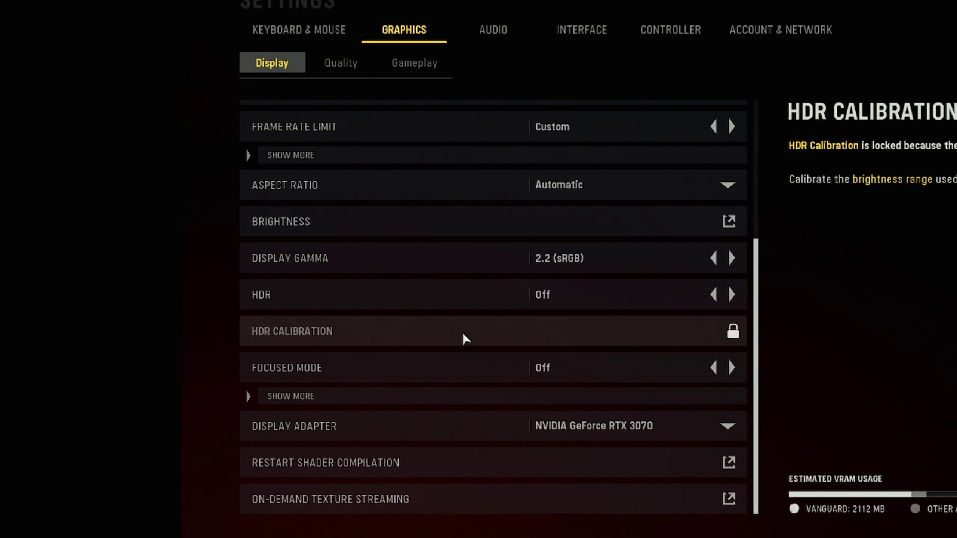
scroll(670, 360, "up", 5)
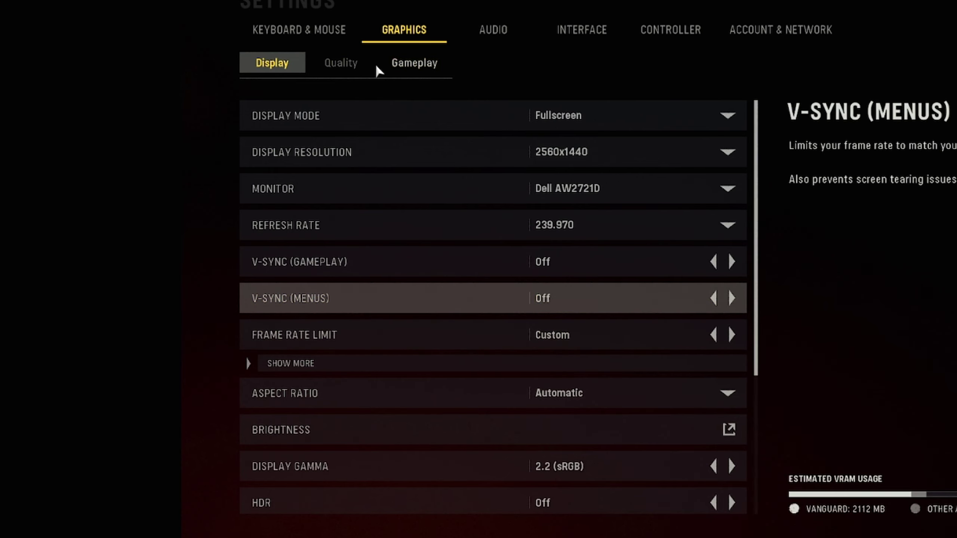
In the gameplay color customization, try the default red for Enemy Color and return it to the darker red.
left_click(414, 62)
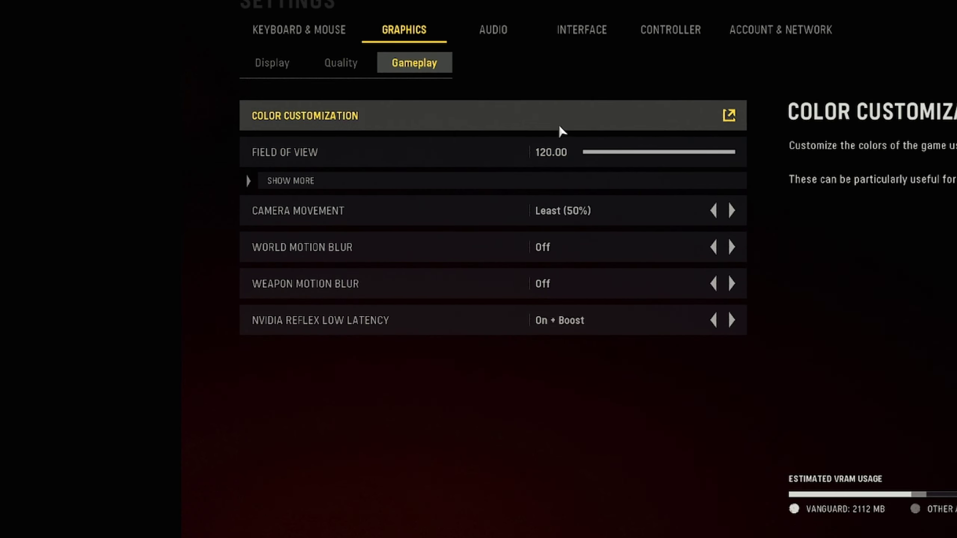
left_click(562, 131)
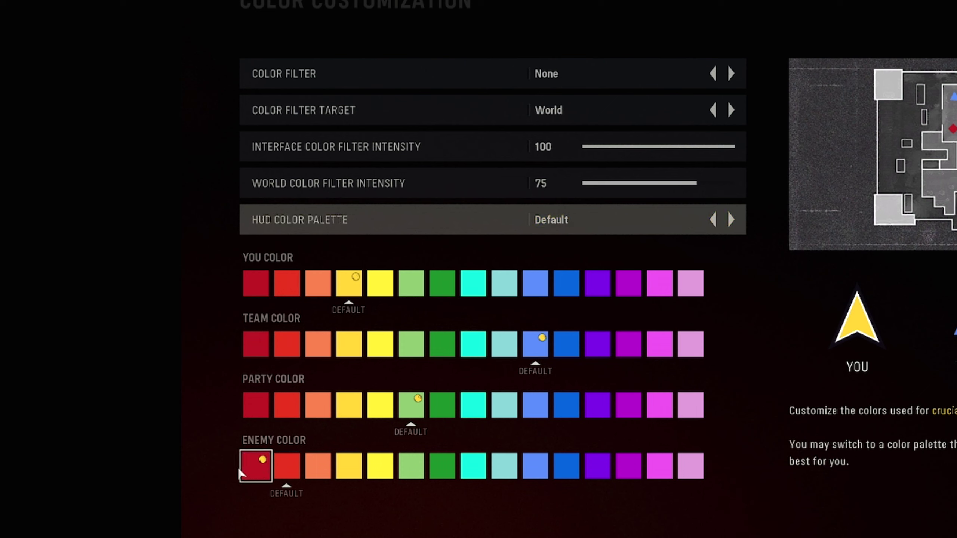
left_click(291, 473)
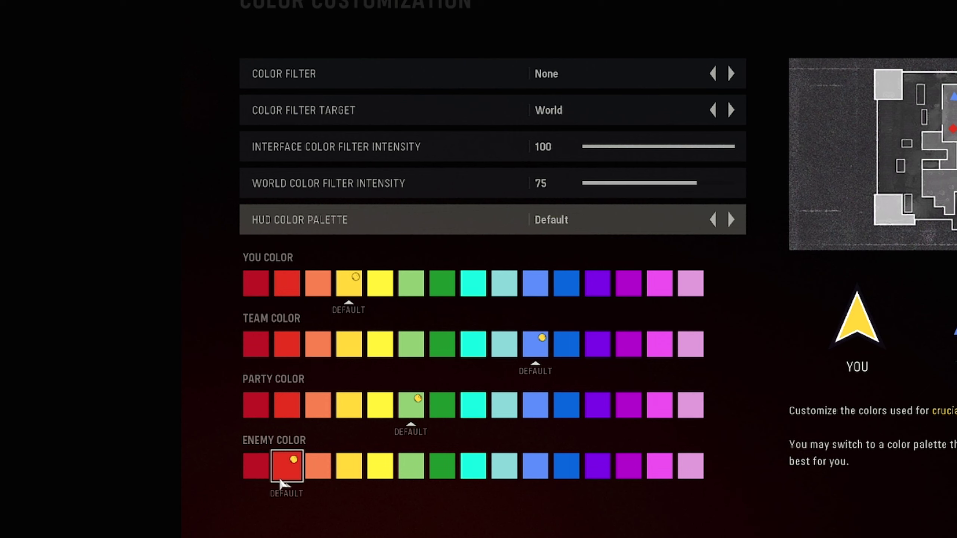
left_click(257, 470)
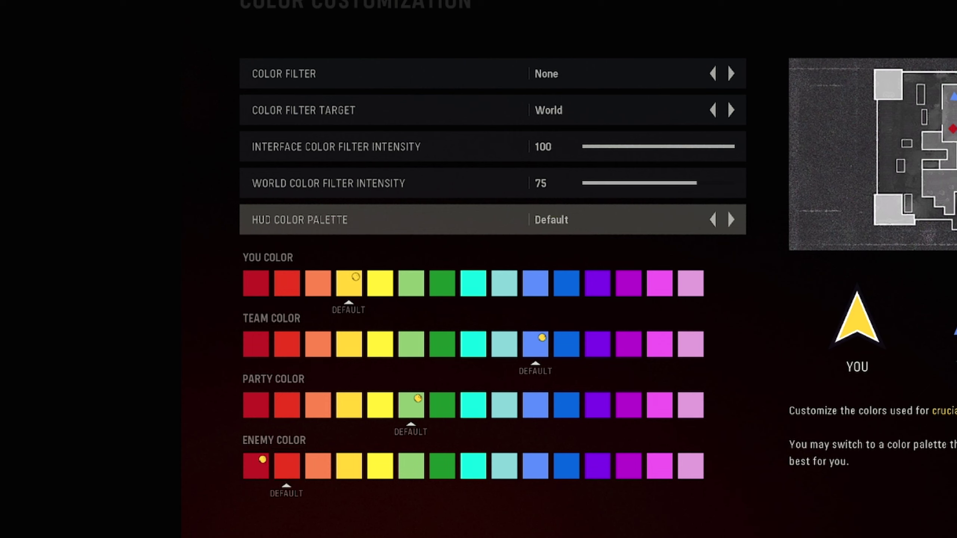
left_click(592, 480)
key("Escape")
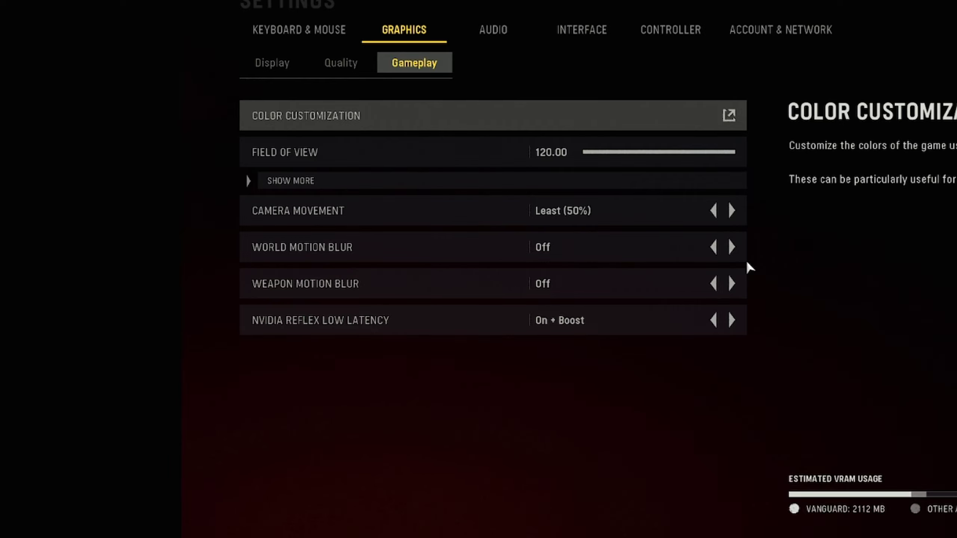